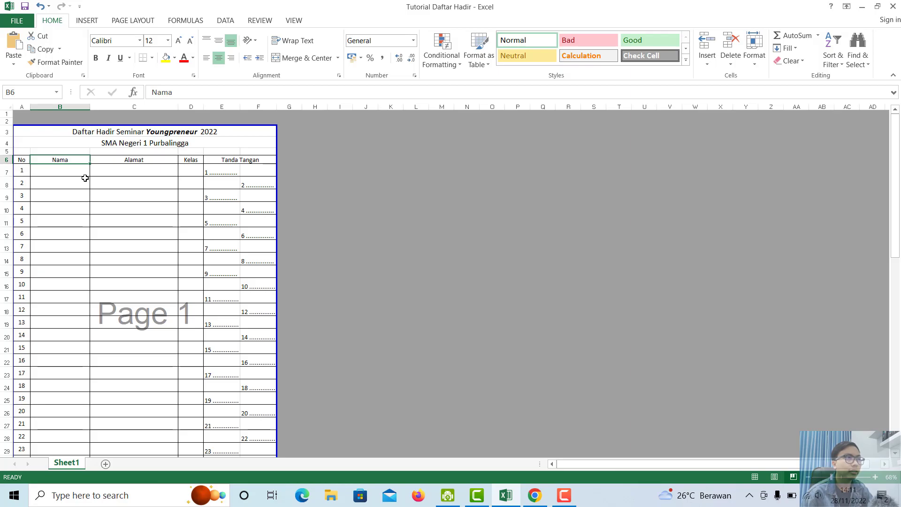
# Examine the sample attendance list on Sheet1, including its title lines, column headers and numbered signature rows.
pyautogui.click(22, 131)
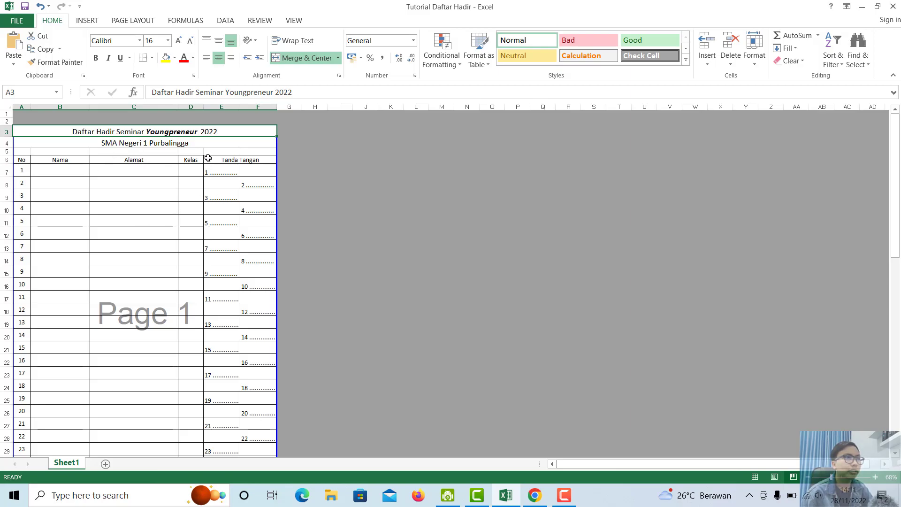
pyautogui.click(51, 170)
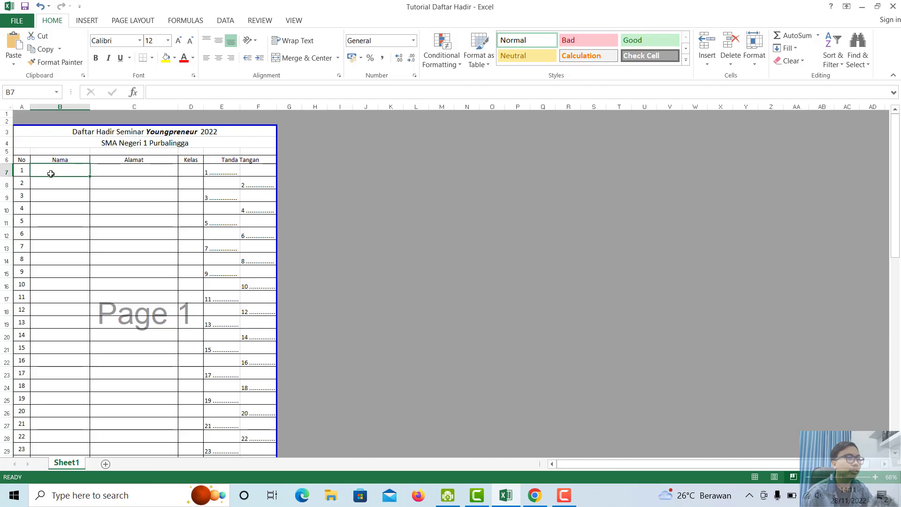
pyautogui.click(26, 159)
pyautogui.click(57, 160)
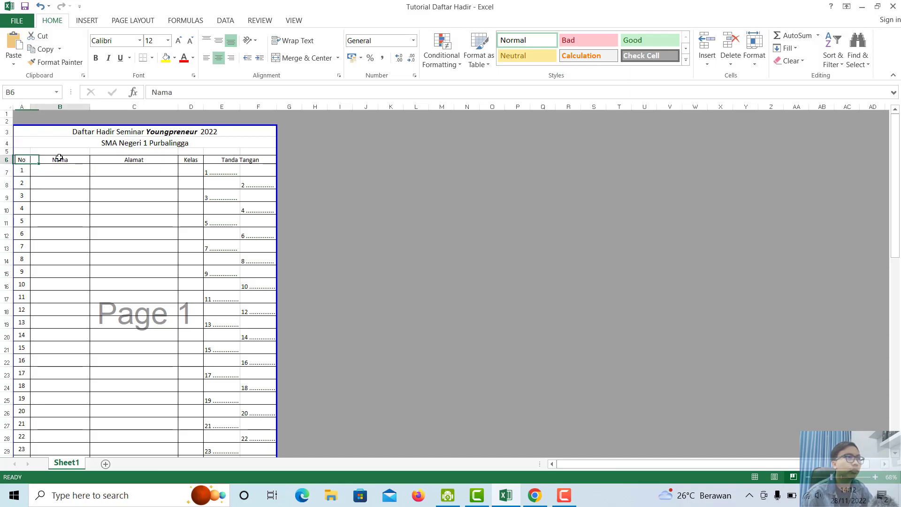
pyautogui.click(141, 160)
pyautogui.click(186, 160)
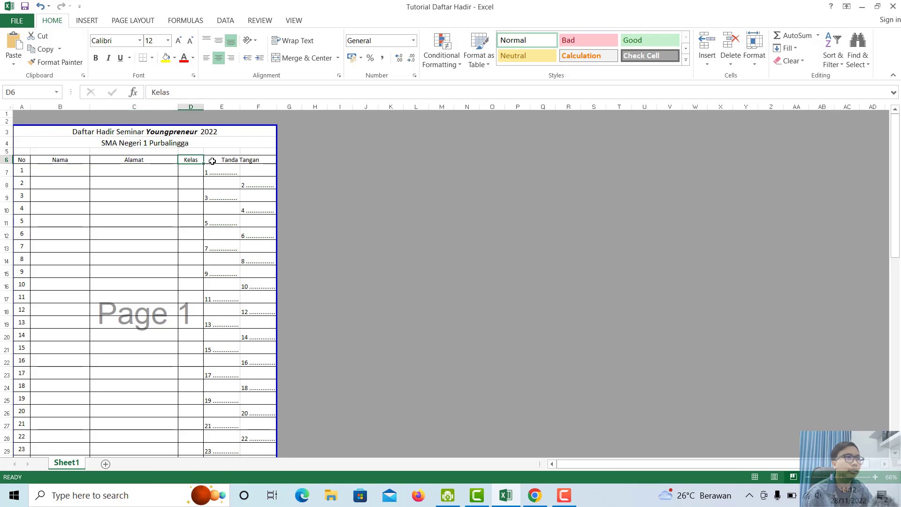
pyautogui.click(231, 162)
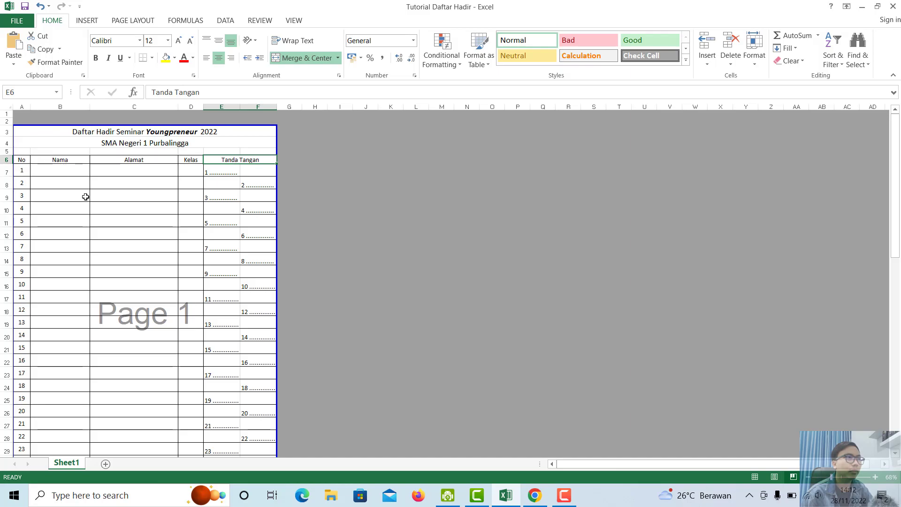
pyautogui.moveTo(138, 161); pyautogui.dragTo(190, 160)
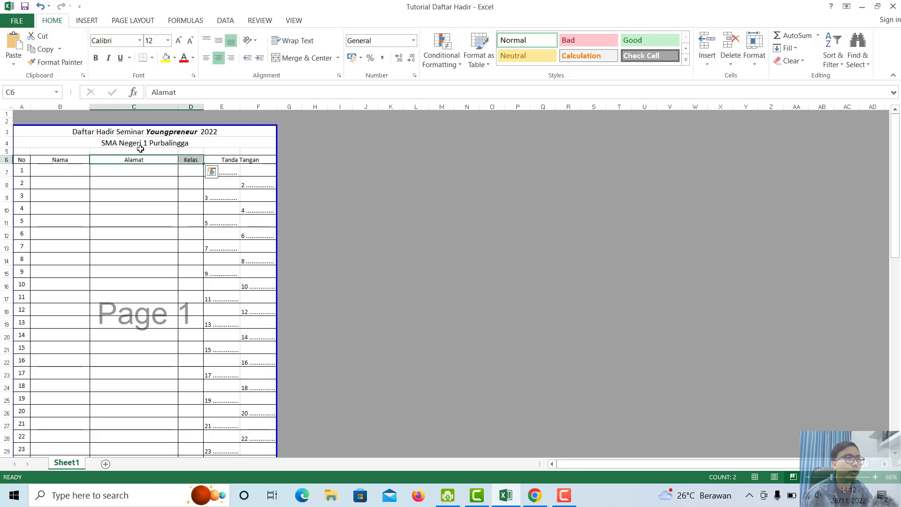
pyautogui.click(61, 158)
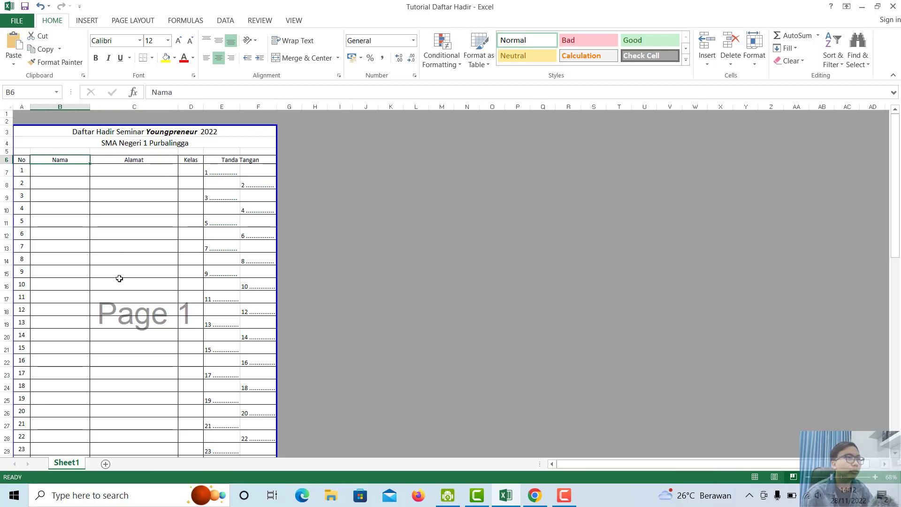
pyautogui.scroll(-9, 122, 286)
pyautogui.scroll(-5, 132, 306)
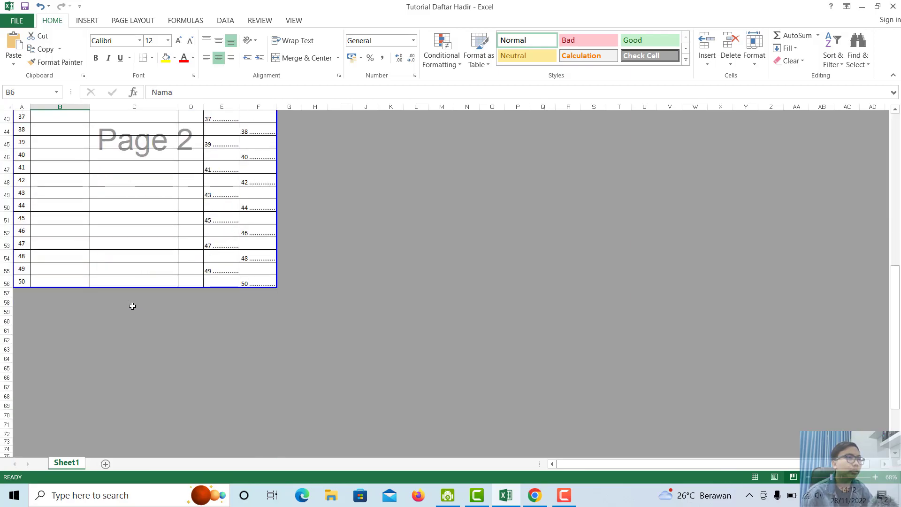
pyautogui.scroll(3, 132, 306)
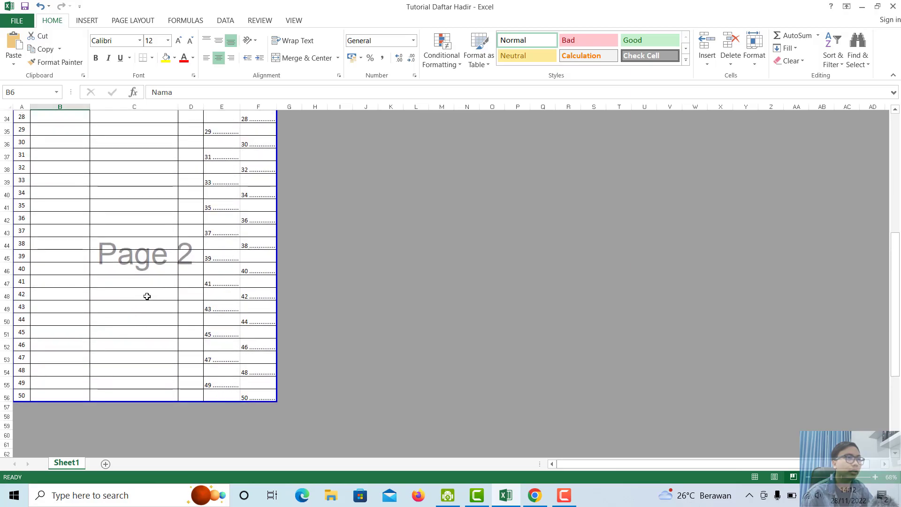
pyautogui.scroll(11, 150, 308)
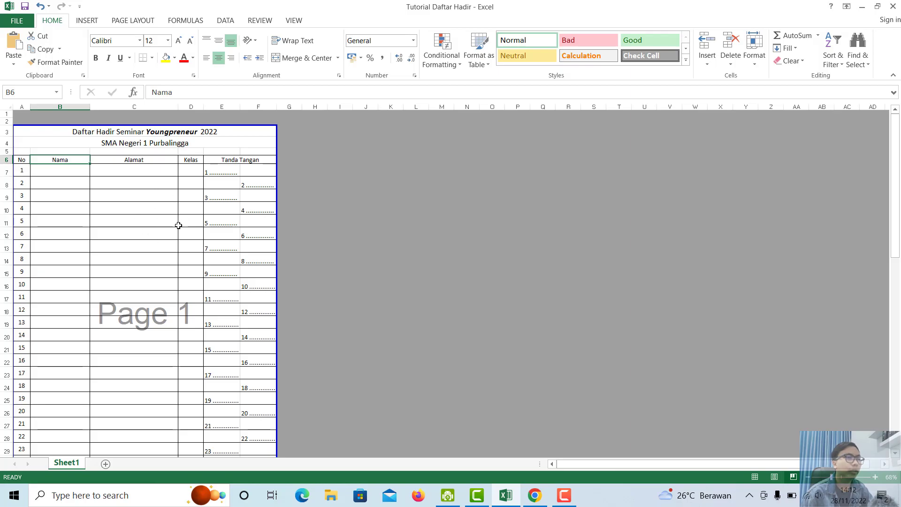
pyautogui.moveTo(59, 159); pyautogui.dragTo(69, 444)
pyautogui.click(115, 219)
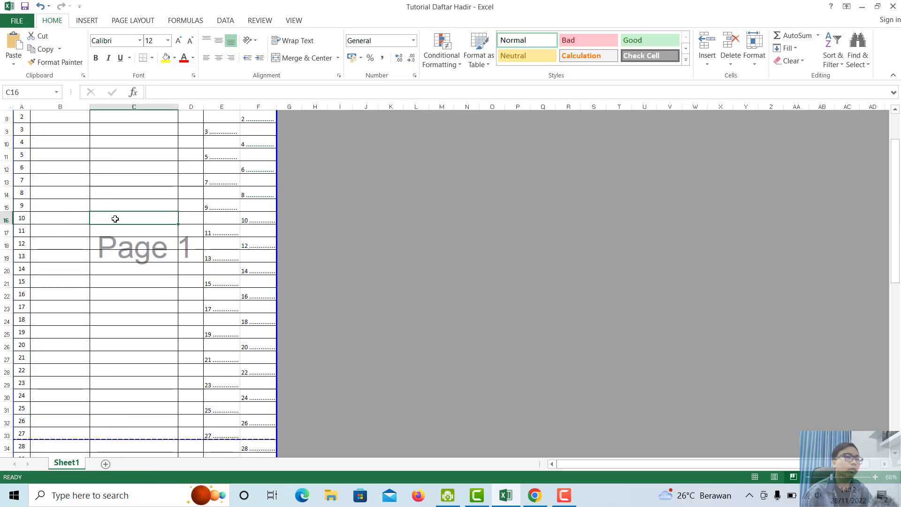
pyautogui.scroll(3, 108, 240)
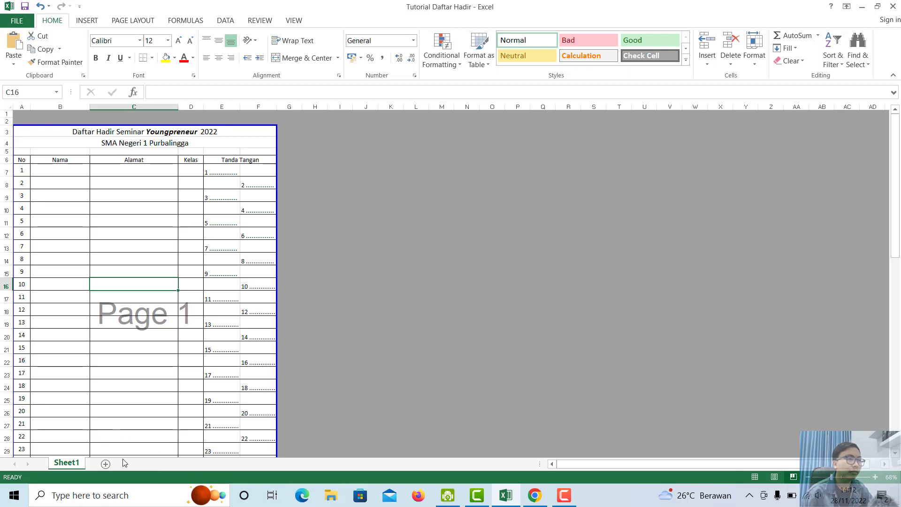
# Add a new blank worksheet to the workbook and make cell A3 active for the title.
pyautogui.click(105, 464)
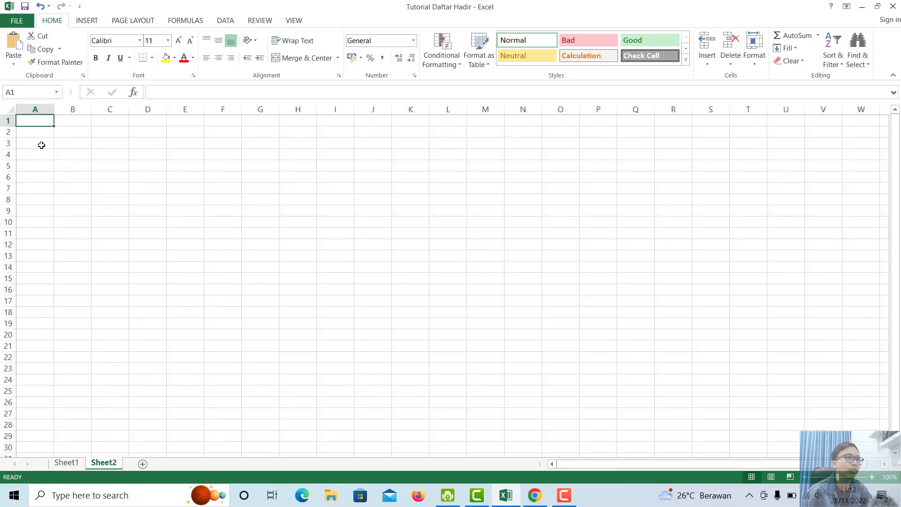
pyautogui.click(41, 145)
pyautogui.click(66, 463)
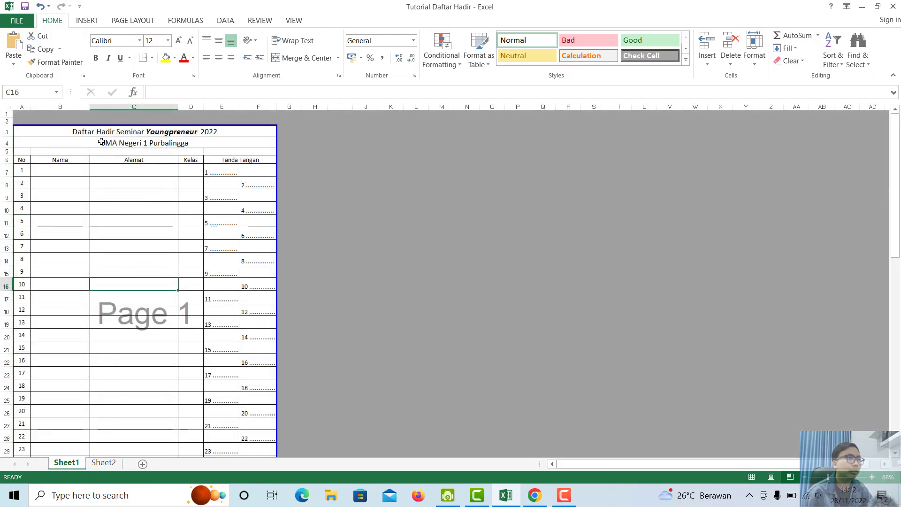
pyautogui.click(103, 463)
pyautogui.click(73, 154)
pyautogui.click(52, 145)
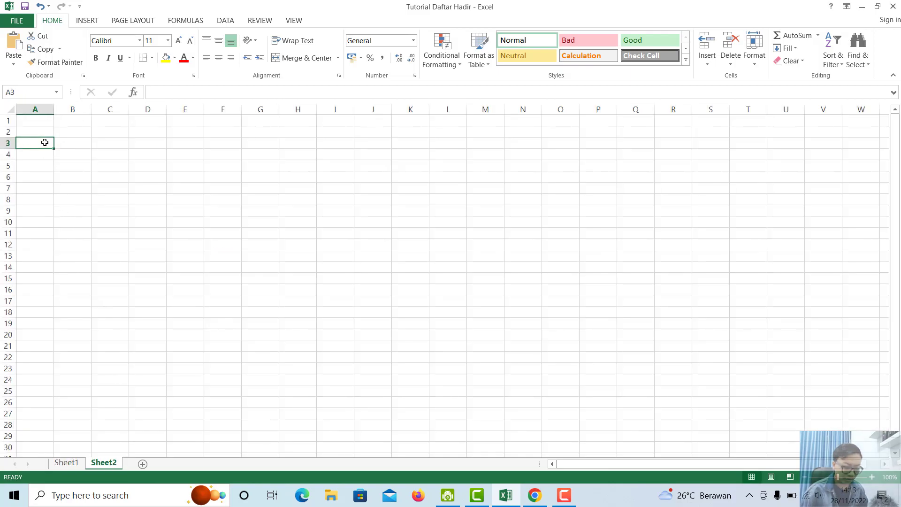
# Enter the title "Daftar Hadir Seminar Youngpreneur 2022" in A3 and "SMA Negeri 1 Purbalingga" in A4.
pyautogui.write('Daftar')
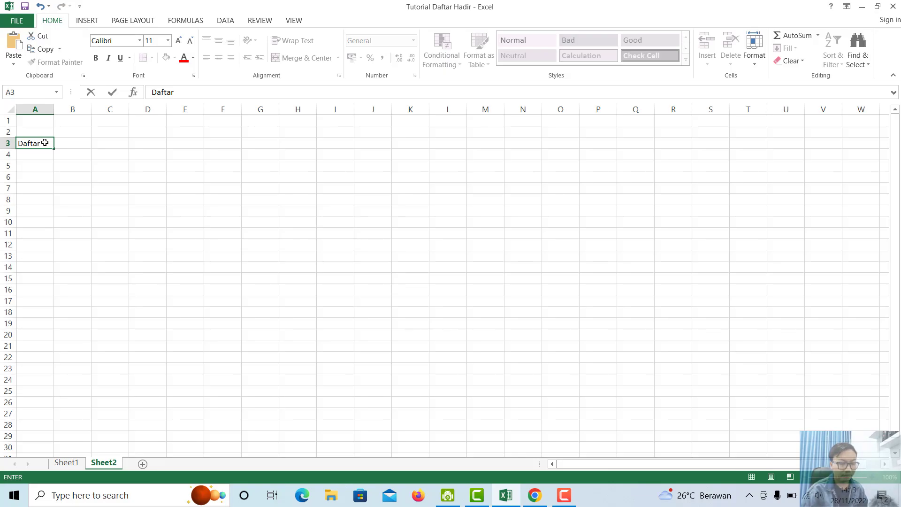
pyautogui.write(' Hadir YoungSem')
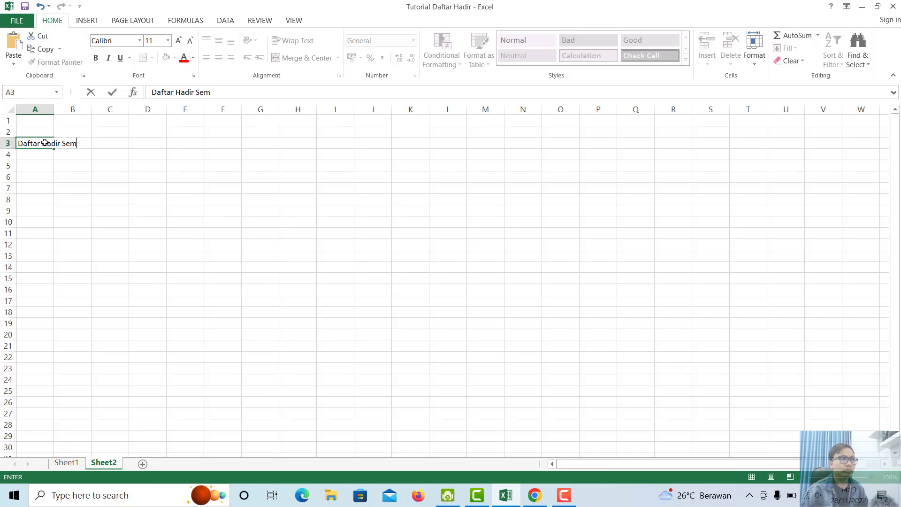
pyautogui.write('inar Youngpreneur 2022')
pyautogui.press('Return')
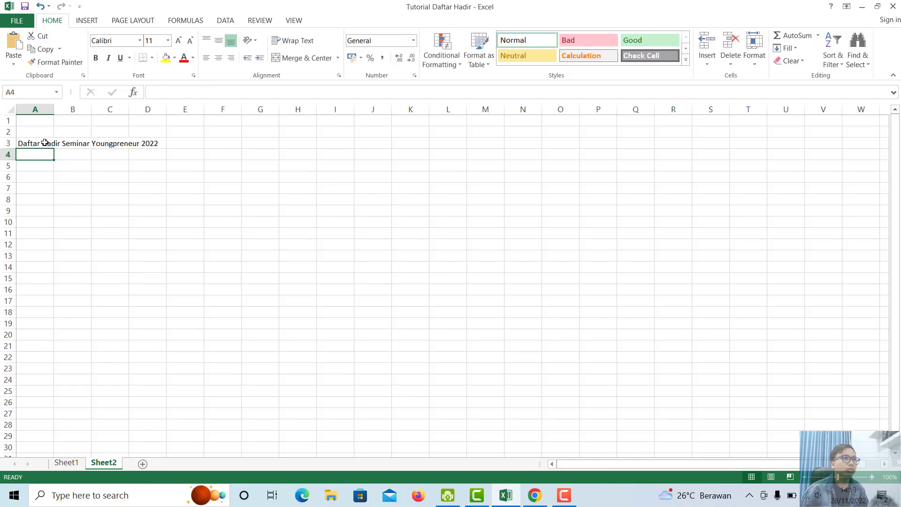
pyautogui.write('SMA Negeri 1 Purbalingga')
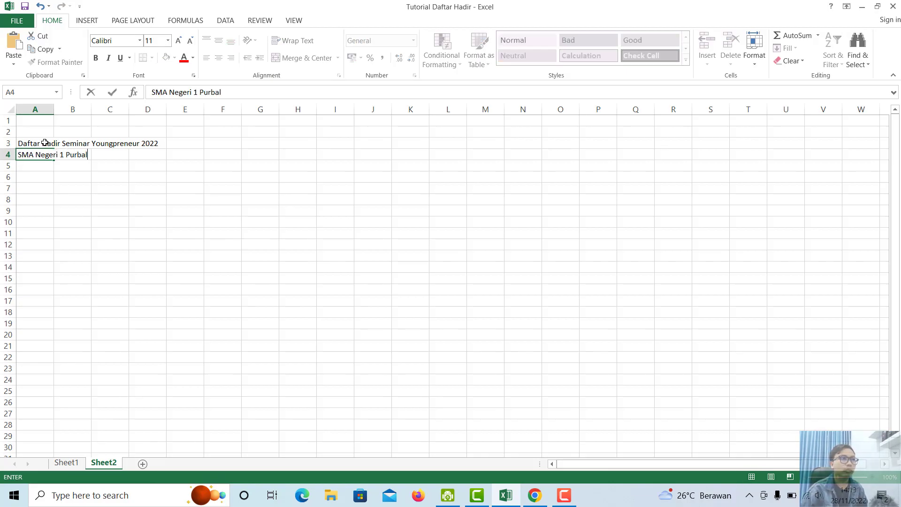
pyautogui.press('Return')
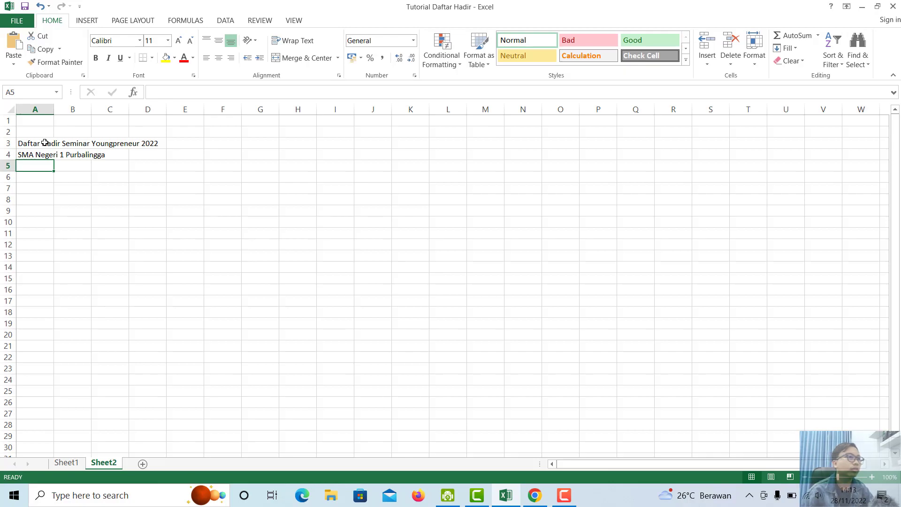
pyautogui.click(44, 143)
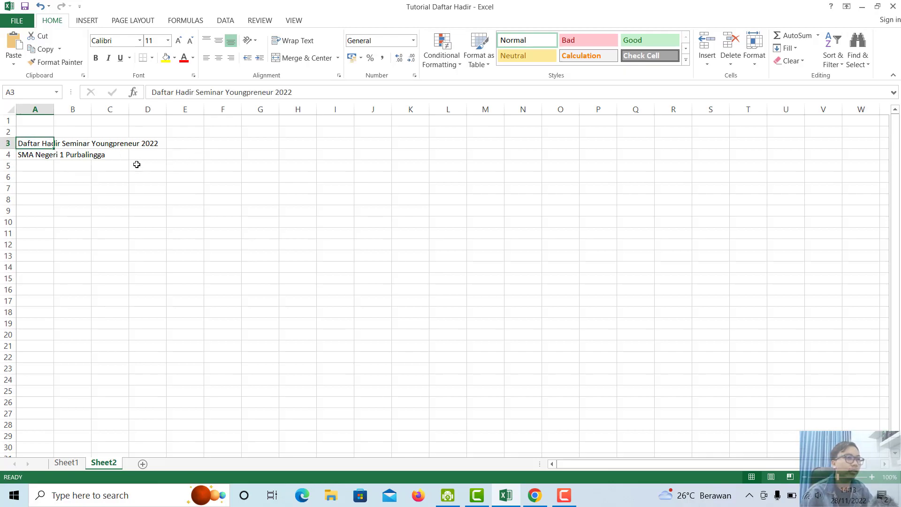
# Enter the first two column headers, "No" in A7 and "Nama" in B7.
pyautogui.click(37, 175)
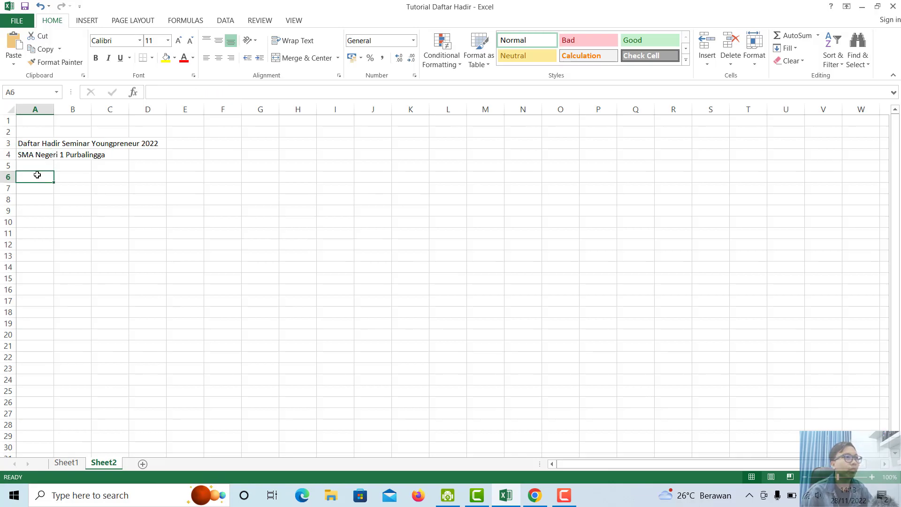
pyautogui.click(36, 189)
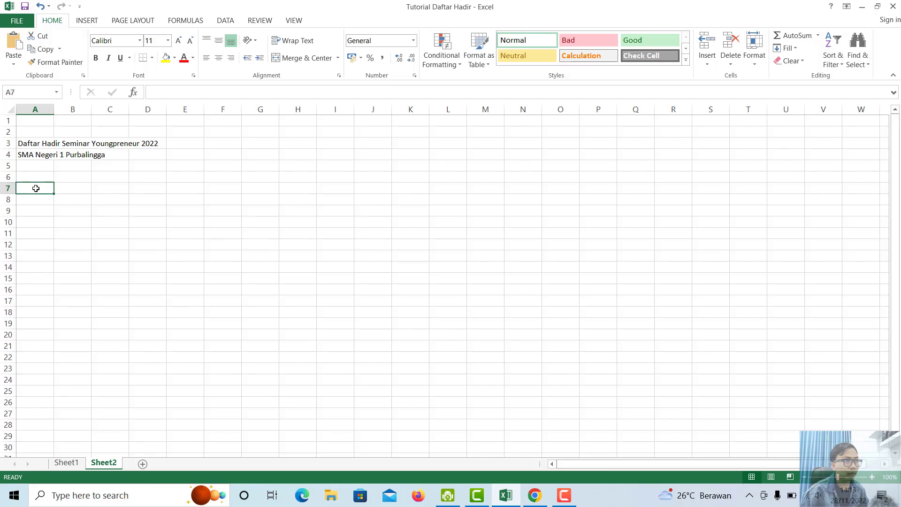
pyautogui.write('No')
pyautogui.press('Return')
pyautogui.press('Up')
pyautogui.press('Right')
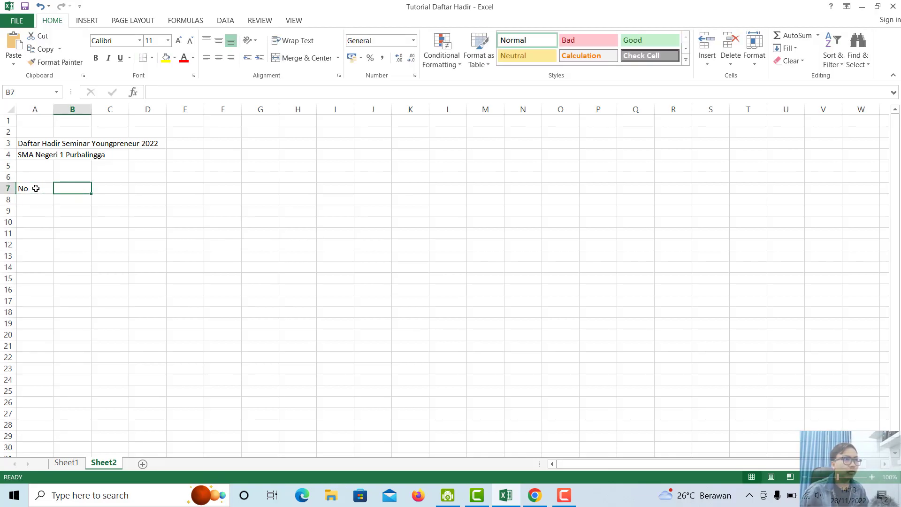
pyautogui.write('Nam')
pyautogui.press('Return')
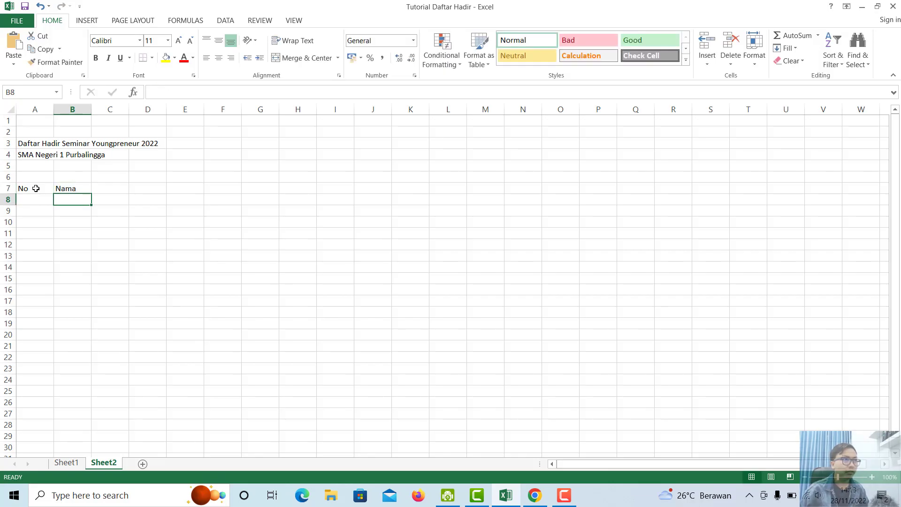
# Continue the header row with "Alamat" in C7, "Kelas" in D7 and "Tanda Tangan" in E7.
pyautogui.press('Up')
pyautogui.press('Right')
pyautogui.write('Alamat')
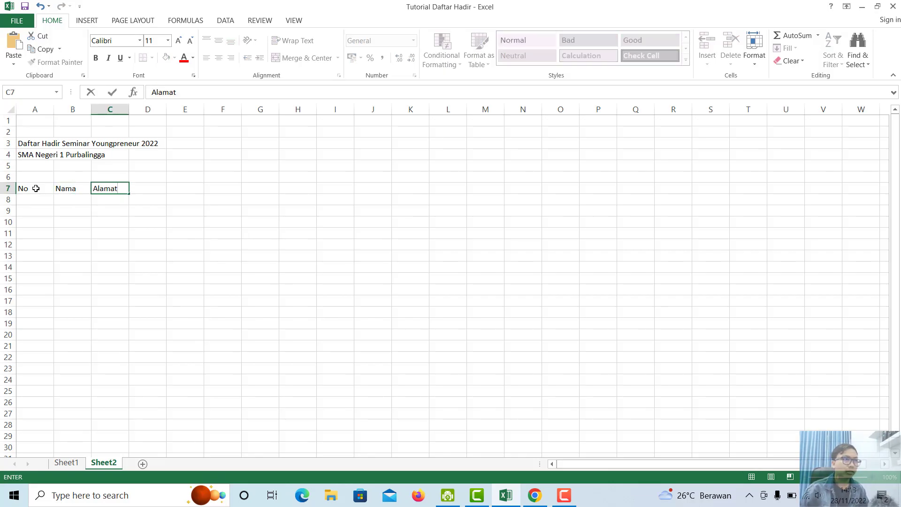
pyautogui.press('Return')
pyautogui.press('Up')
pyautogui.press('Right')
pyautogui.write('Kelas')
pyautogui.press('Return')
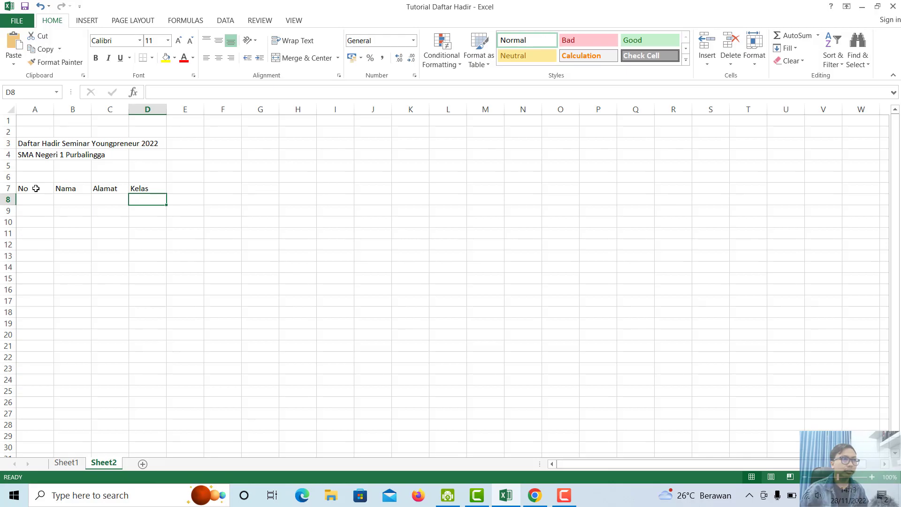
pyautogui.press('Up')
pyautogui.press('Right')
pyautogui.write('Tanda Tangan')
pyautogui.press('Return')
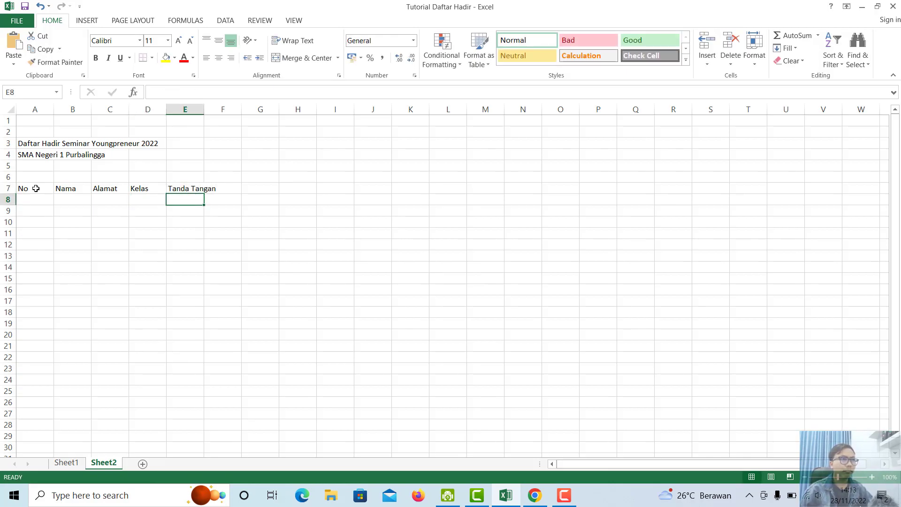
# Check how many numbered rows the sample list on Sheet1 has, and return to the top of Sheet2.
pyautogui.press('Right')
pyautogui.scroll(-16, 145, 376)
pyautogui.click(145, 375)
pyautogui.click(66, 463)
pyautogui.scroll(-7, 82, 333)
pyautogui.scroll(-5, 83, 333)
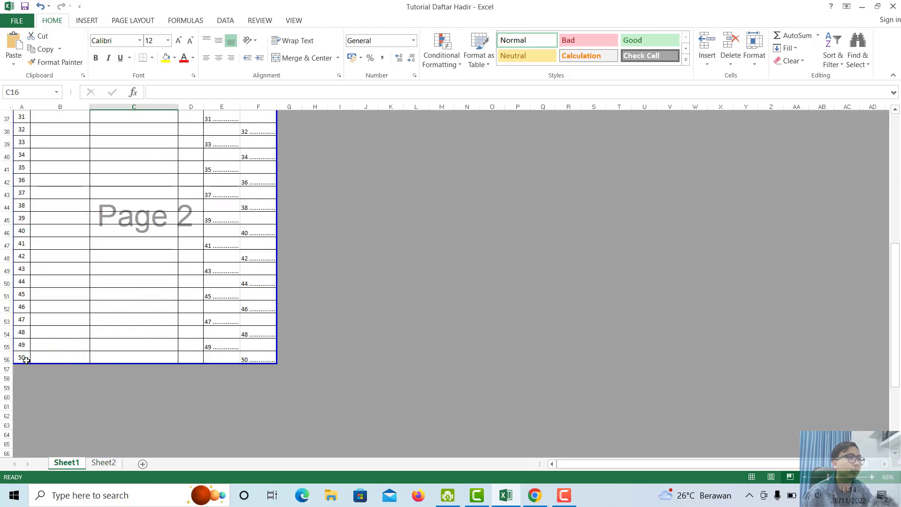
pyautogui.scroll(2, 57, 344)
pyautogui.scroll(10, 57, 344)
pyautogui.click(103, 463)
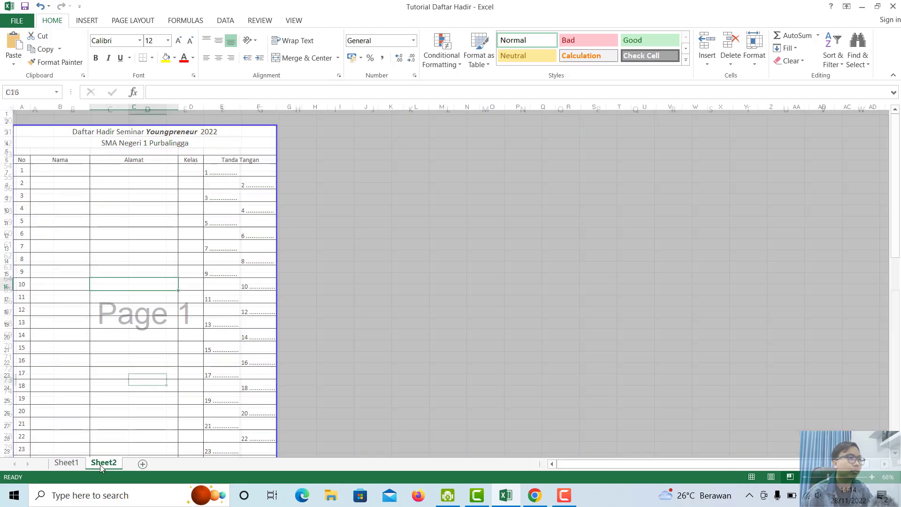
pyautogui.scroll(16, 46, 203)
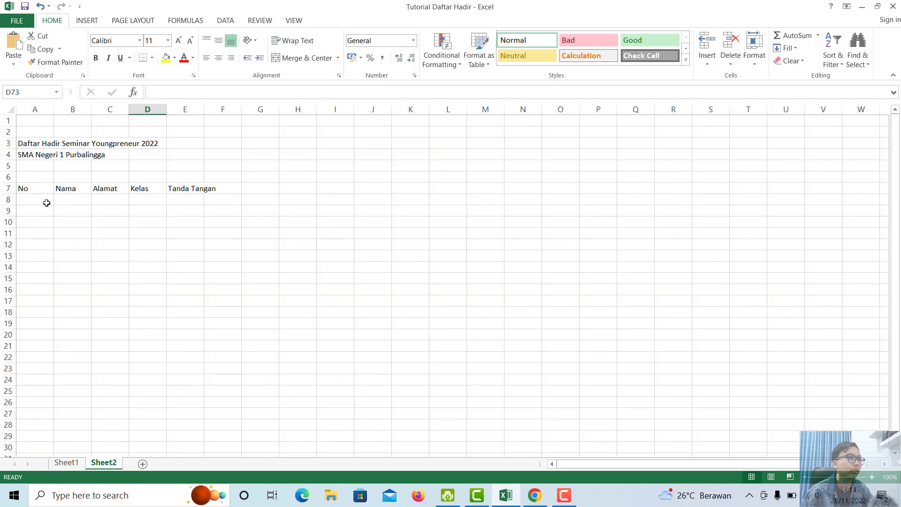
# Apply all borders to the attendance table in columns A to F, from header row 7 down through the participant rows.
pyautogui.click(21, 201)
pyautogui.moveTo(27, 186); pyautogui.dragTo(207, 257)
pyautogui.scroll(15, 197, 256)
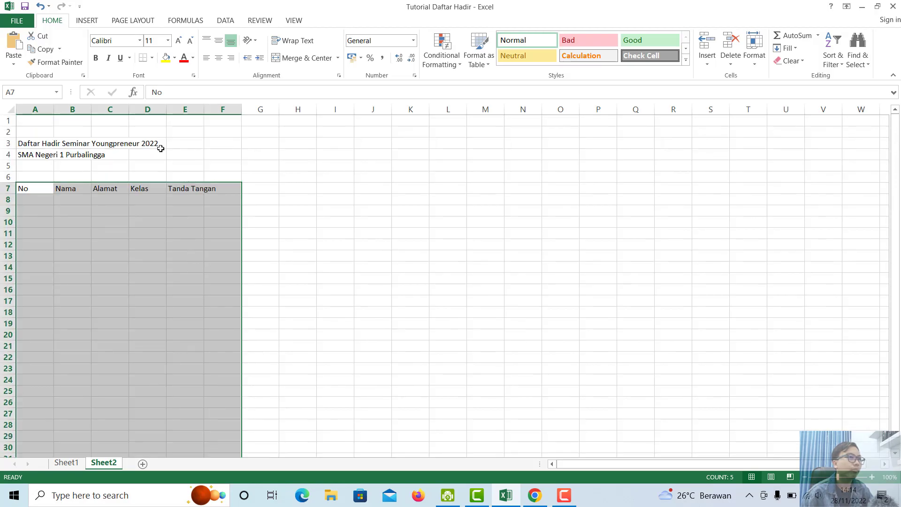
pyautogui.click(151, 57)
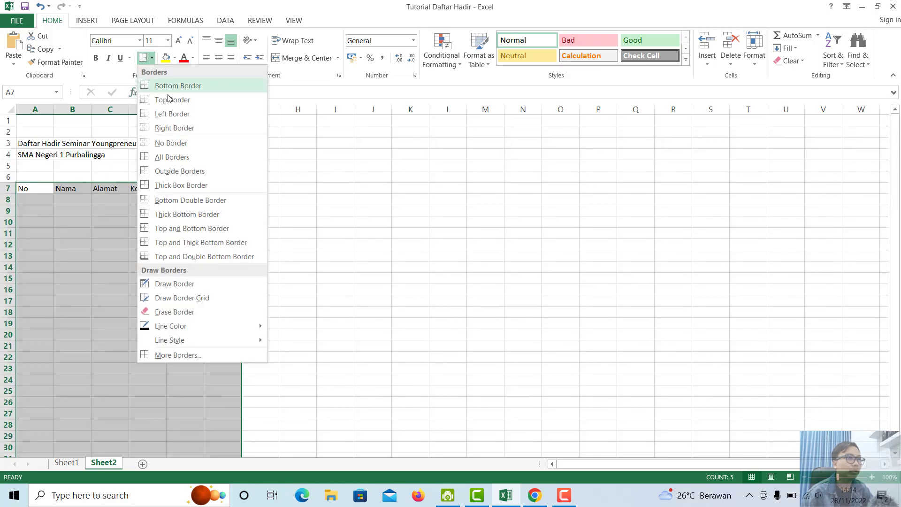
pyautogui.click(171, 157)
pyautogui.click(95, 222)
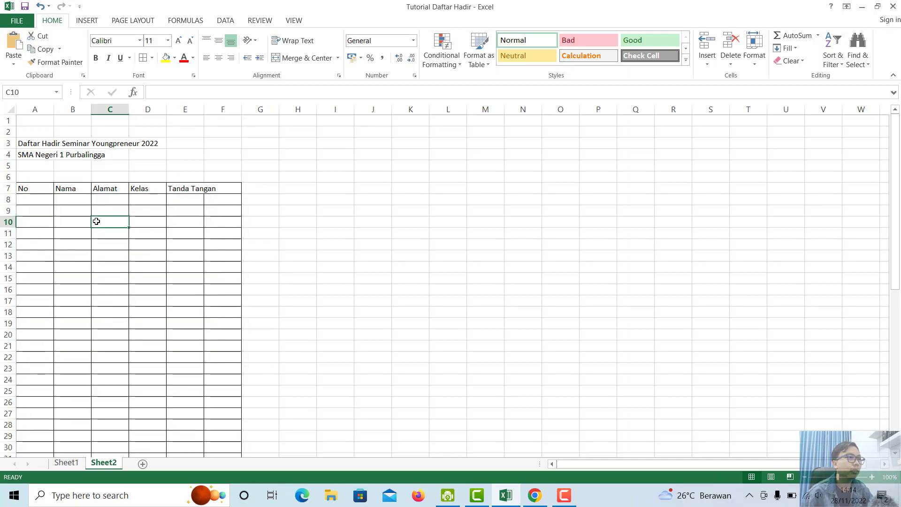
# Narrow the No column A and widen the Nama and Alamat columns B and C.
pyautogui.moveTo(50, 189); pyautogui.dragTo(213, 188)
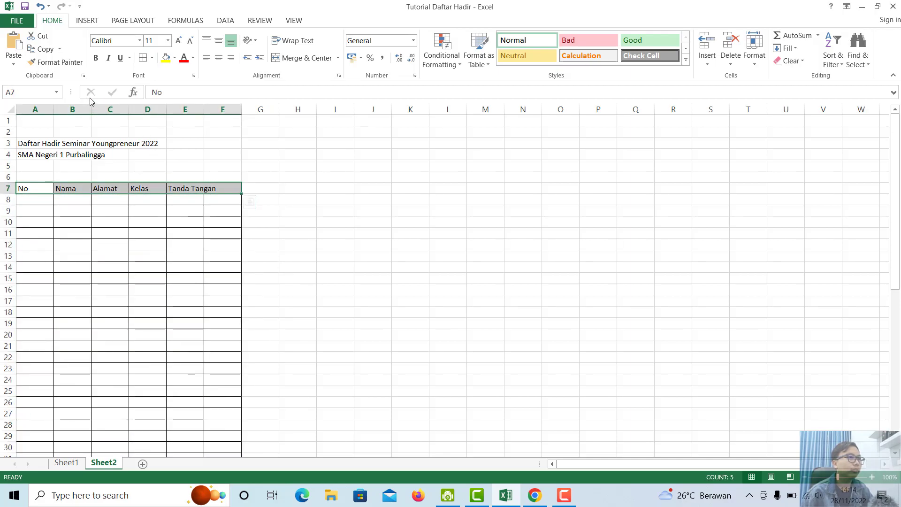
pyautogui.moveTo(53, 112); pyautogui.dragTo(185, 115)
pyautogui.click(70, 200)
pyautogui.click(136, 198)
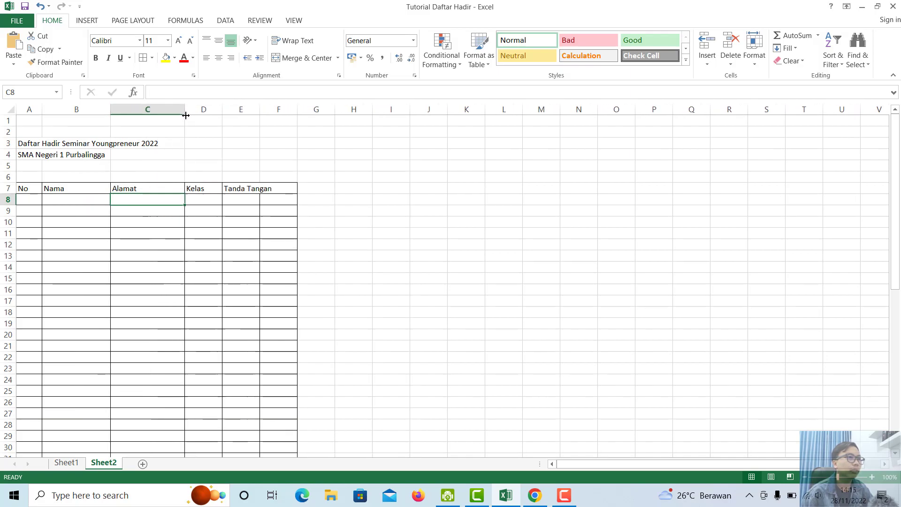
# Merge and center the "Tanda Tangan" header across E7:F7.
pyautogui.click(197, 190)
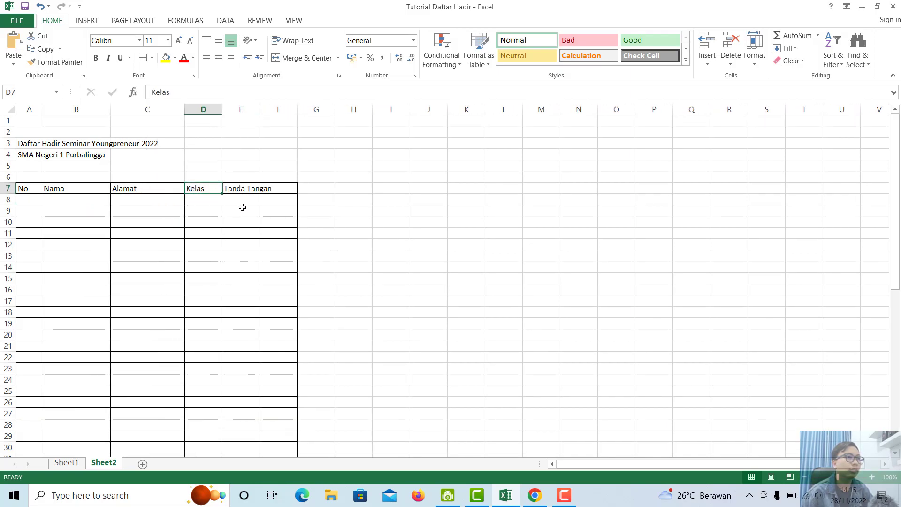
pyautogui.click(267, 190)
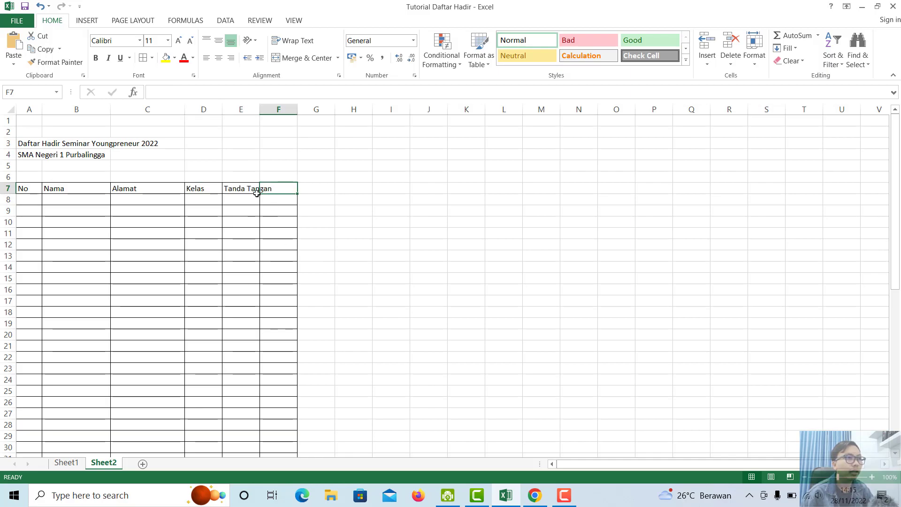
pyautogui.moveTo(242, 188); pyautogui.dragTo(274, 187)
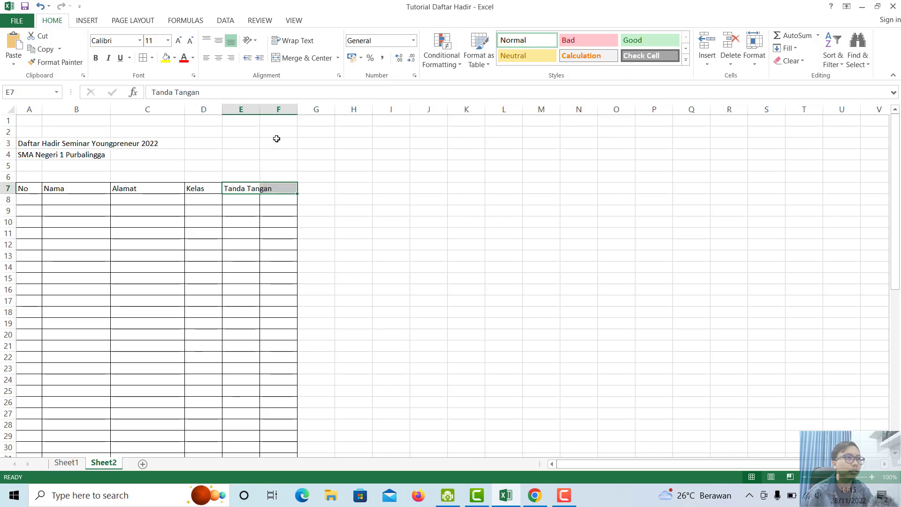
pyautogui.click(296, 60)
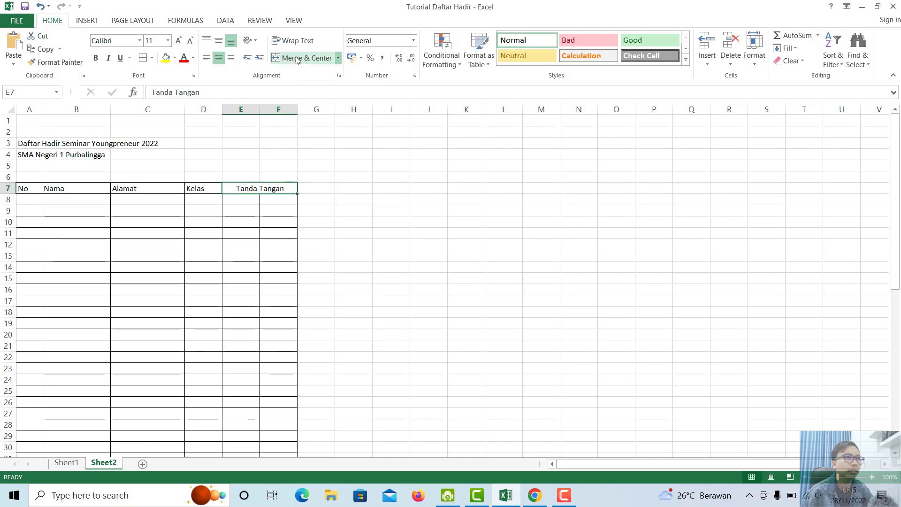
pyautogui.click(28, 185)
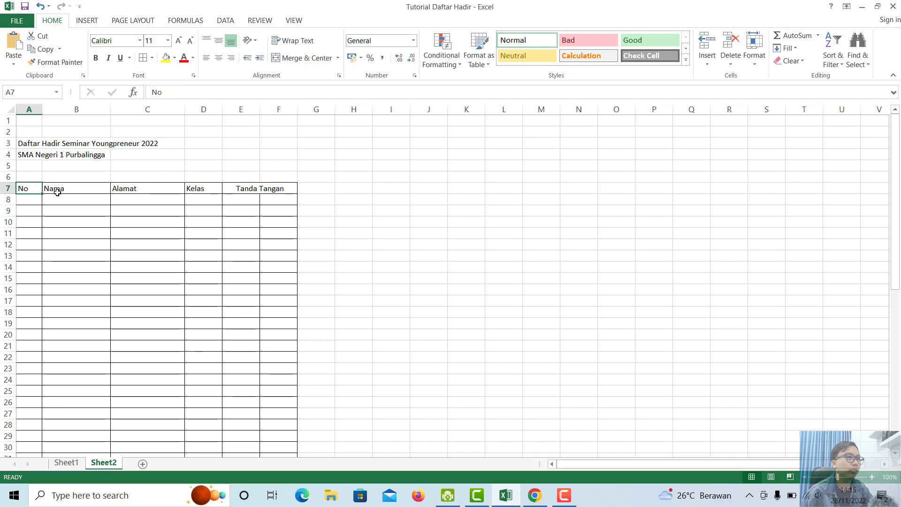
# Merge and center the title "Daftar Hadir Seminar Youngpreneur 2022" across A3:F3, with middle vertical alignment.
pyautogui.moveTo(29, 140); pyautogui.dragTo(161, 157)
pyautogui.click(135, 145)
pyautogui.moveTo(28, 143); pyautogui.dragTo(284, 143)
pyautogui.click(300, 145)
pyautogui.moveTo(28, 143); pyautogui.dragTo(277, 143)
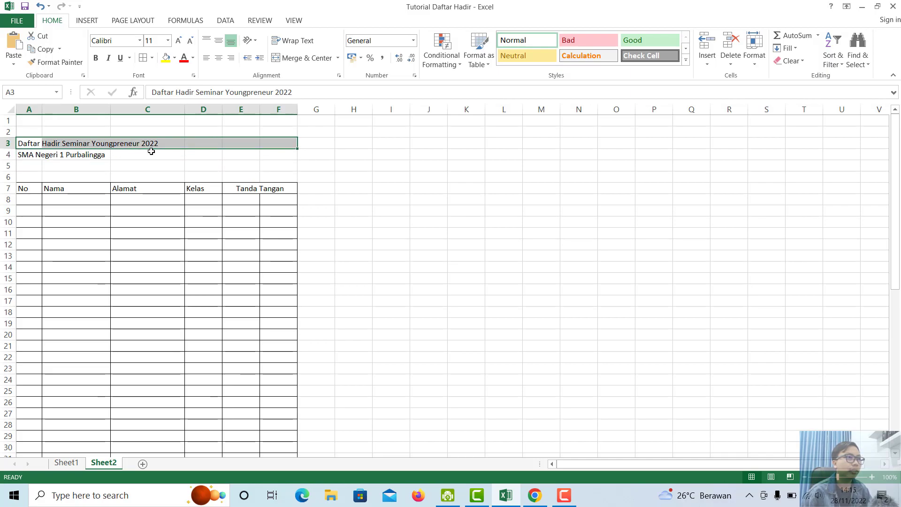
pyautogui.click(218, 58)
pyautogui.click(219, 43)
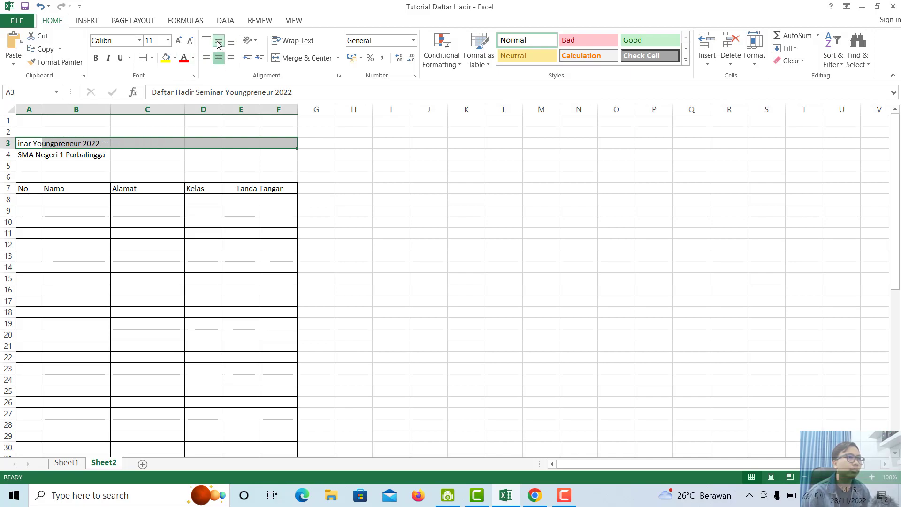
pyautogui.click(290, 58)
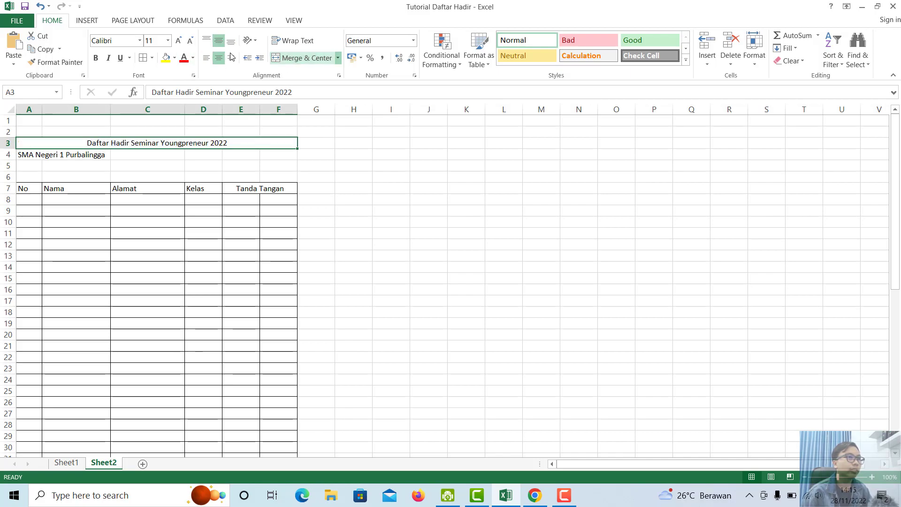
# Merge and center the subtitle "SMA Negeri 1 Purbalingga" across A4:F4, with middle vertical alignment.
pyautogui.click(73, 154)
pyautogui.moveTo(28, 155); pyautogui.dragTo(267, 153)
pyautogui.click(285, 59)
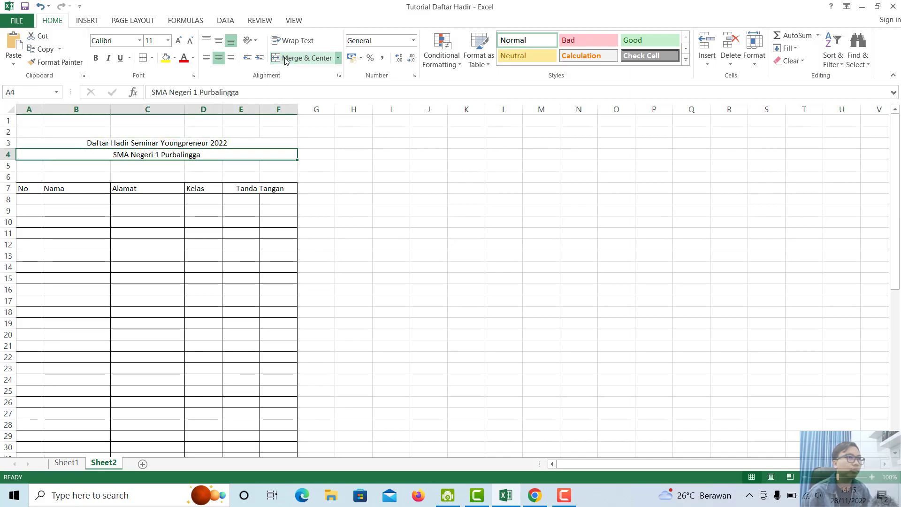
pyautogui.click(219, 58)
pyautogui.click(218, 41)
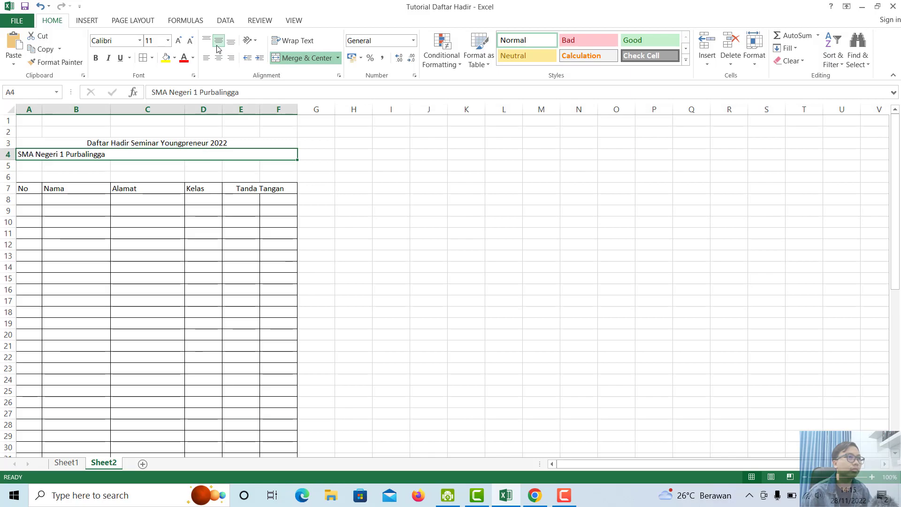
pyautogui.click(218, 57)
# Increase the font size of both title lines in rows 3 and 4 to 14.
pyautogui.moveTo(84, 143); pyautogui.dragTo(282, 143)
pyautogui.click(241, 157)
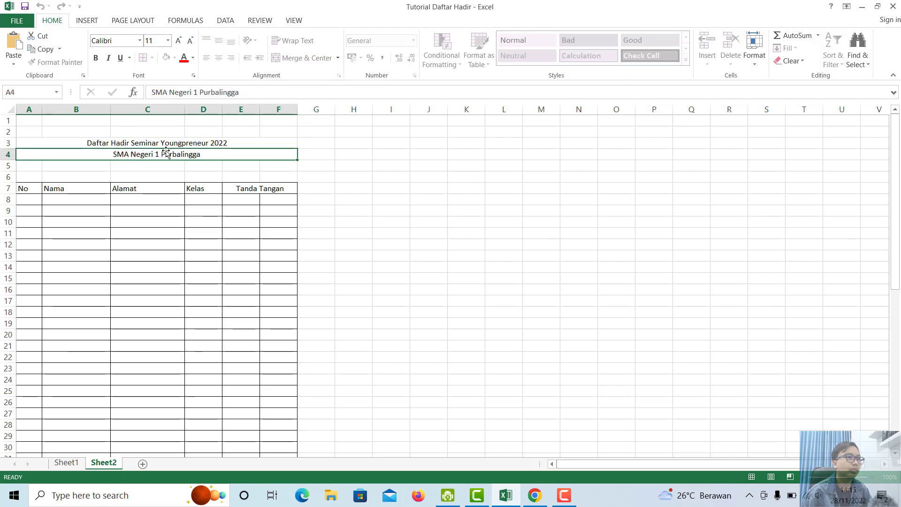
pyautogui.moveTo(100, 141); pyautogui.dragTo(223, 155)
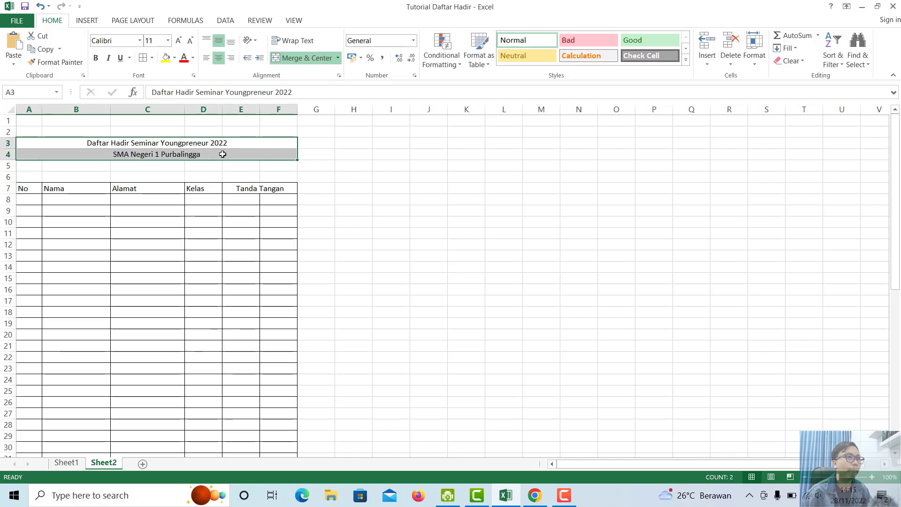
pyautogui.click(179, 42)
pyautogui.click(179, 42)
pyautogui.click(179, 41)
pyautogui.click(189, 42)
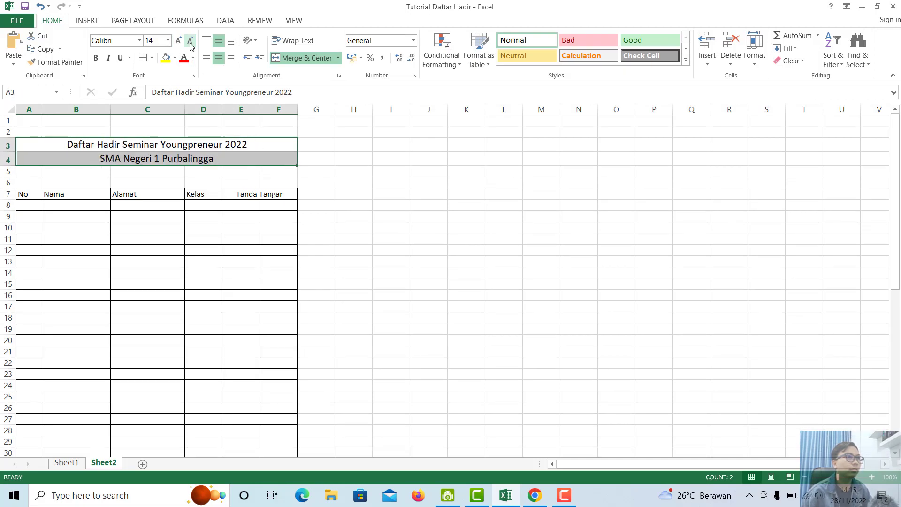
pyautogui.click(173, 173)
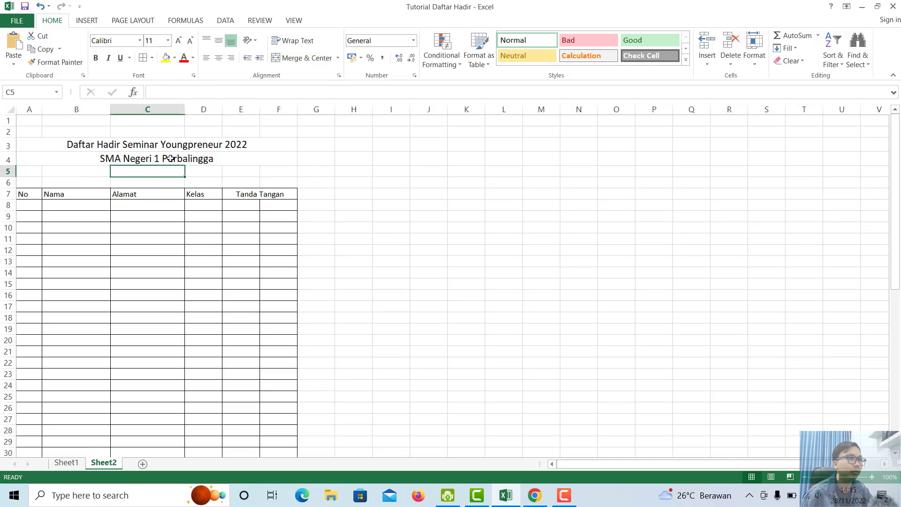
# Make only the word "Youngpreneur" bold in the title in A3.
pyautogui.click(183, 144)
pyautogui.doubleClick(249, 92)
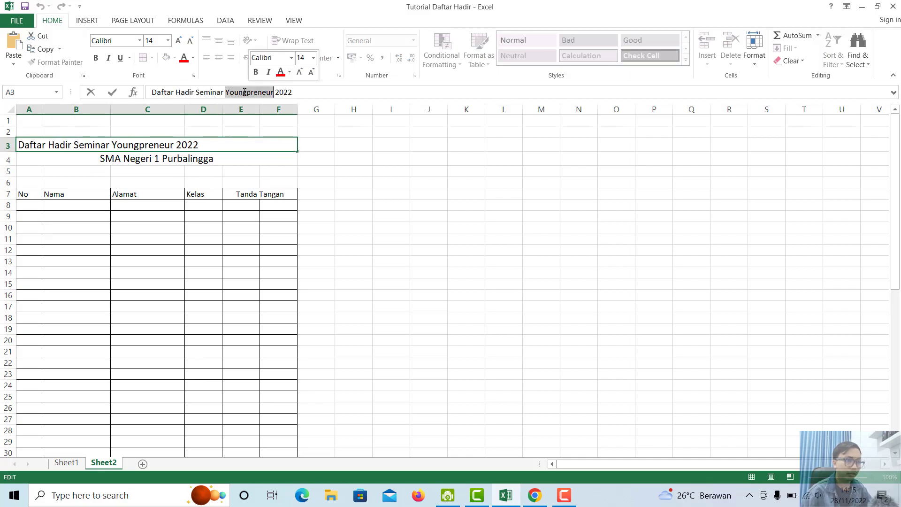
pyautogui.hotkey('ctrl', 'b')
pyautogui.press('Return')
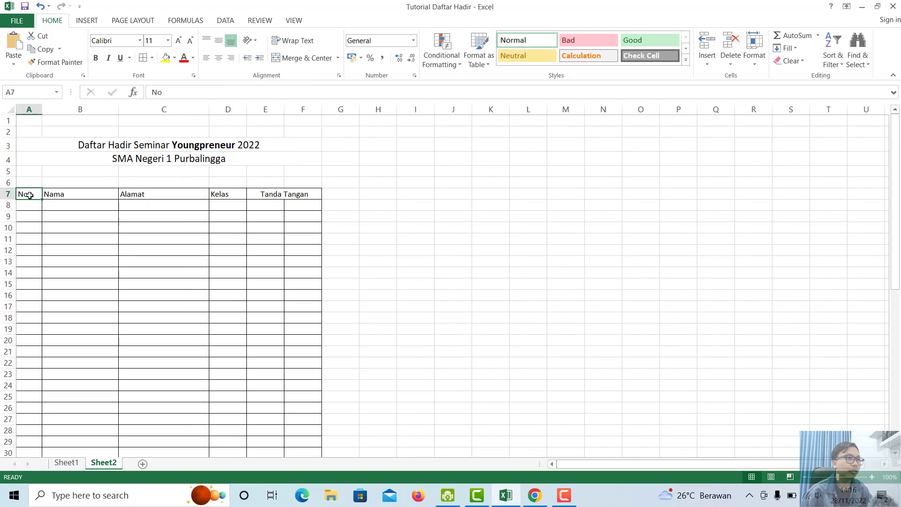
# Center the column headers horizontally in header row A7:F7.
pyautogui.moveTo(29, 195); pyautogui.dragTo(305, 194)
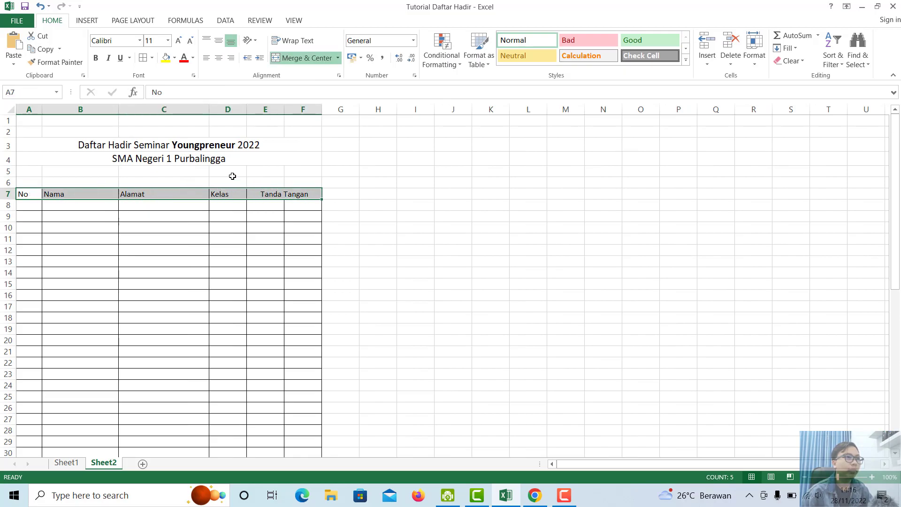
pyautogui.click(218, 57)
pyautogui.hotkey('ctrl', 'b')
pyautogui.click(42, 215)
# Enter 1 as the first participant number in A8.
pyautogui.click(34, 204)
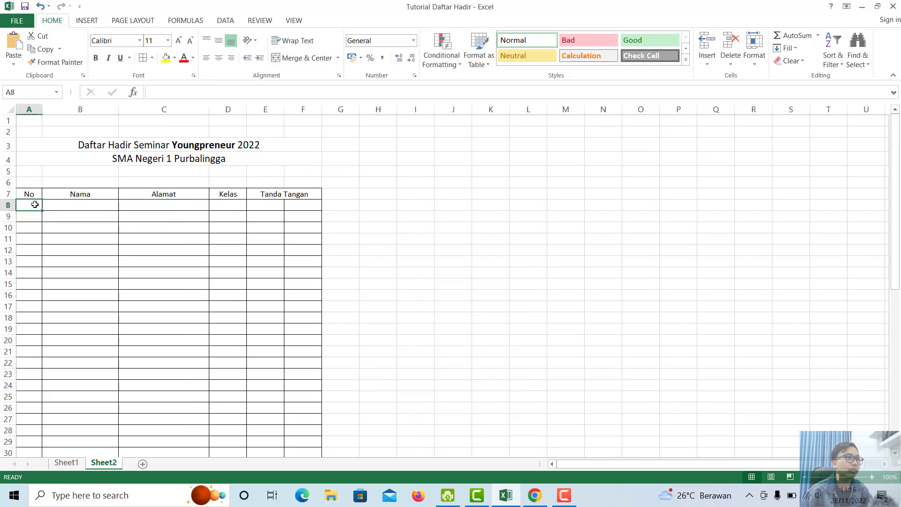
pyautogui.write('1')
pyautogui.press('Return')
# Try filling the number in A8 down to A10, and undo the fill.
pyautogui.click(34, 205)
pyautogui.moveTo(40, 210); pyautogui.dragTo(41, 230)
pyautogui.click(32, 210)
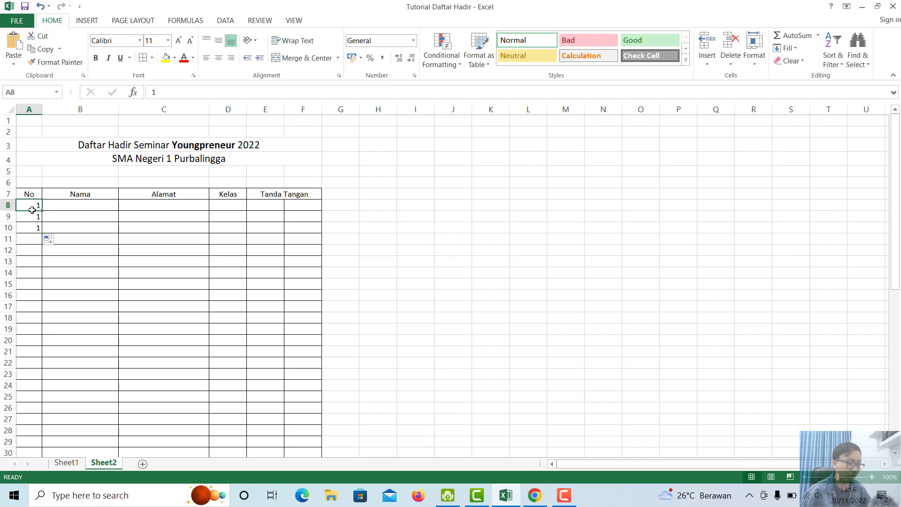
pyautogui.hotkey('ctrl', 'z')
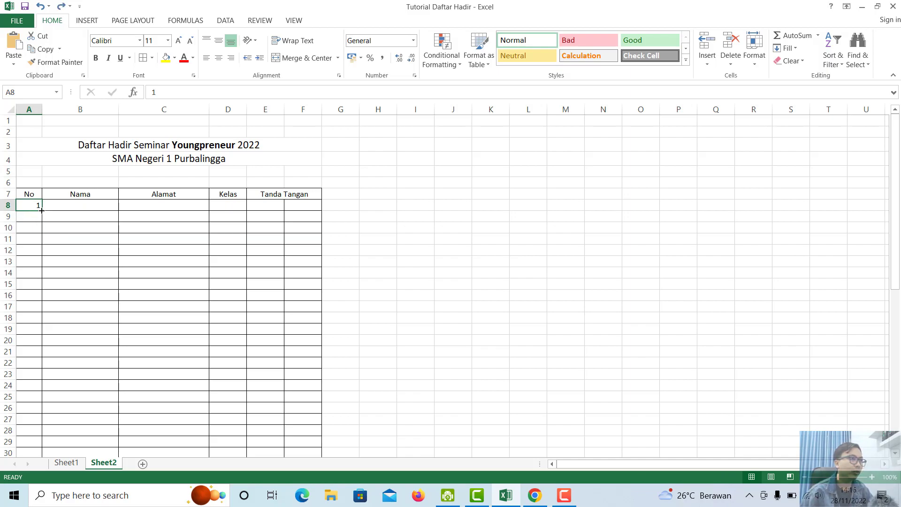
# Fill the No column from A8 down to A57 as a number series from 1 to 50.
pyautogui.click(41, 210)
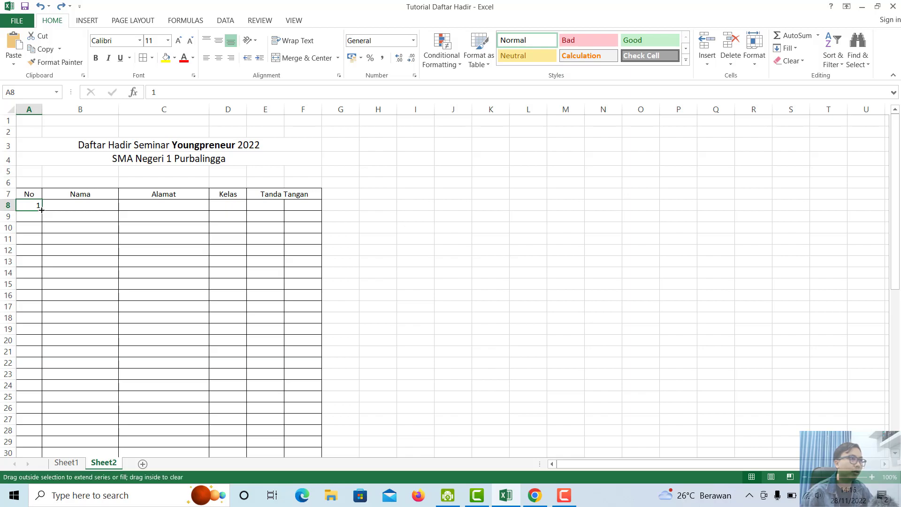
pyautogui.moveTo(42, 210); pyautogui.dragTo(21, 403)
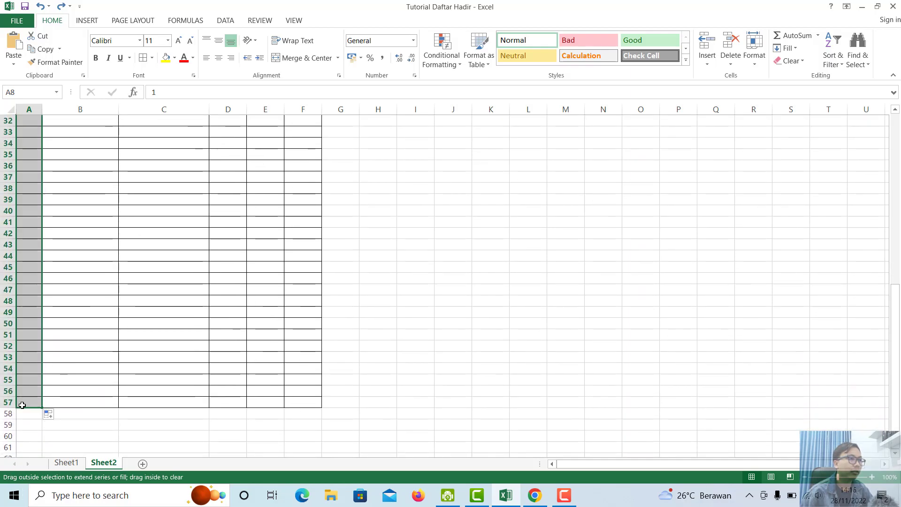
pyautogui.click(50, 415)
pyautogui.click(63, 364)
pyautogui.scroll(10, 60, 362)
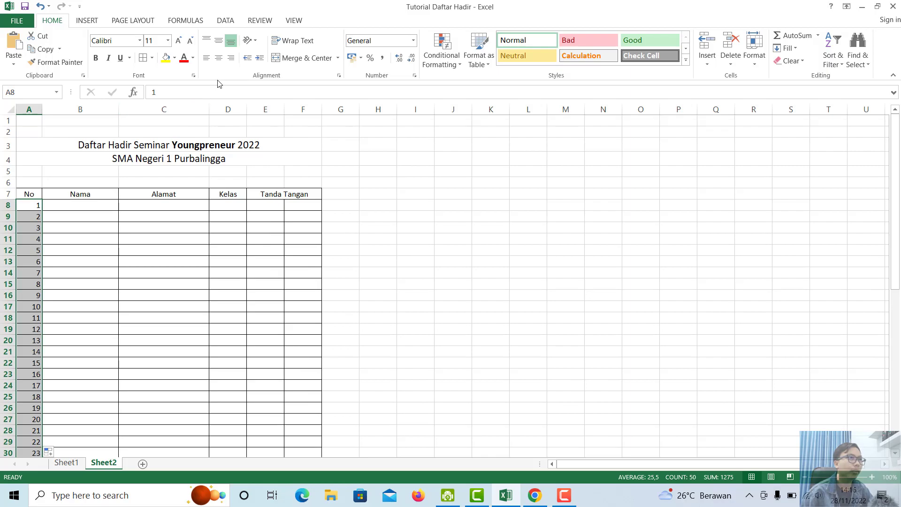
# Center the participant numbers in A8:A57 horizontally and align them to the middle vertically.
pyautogui.click(218, 60)
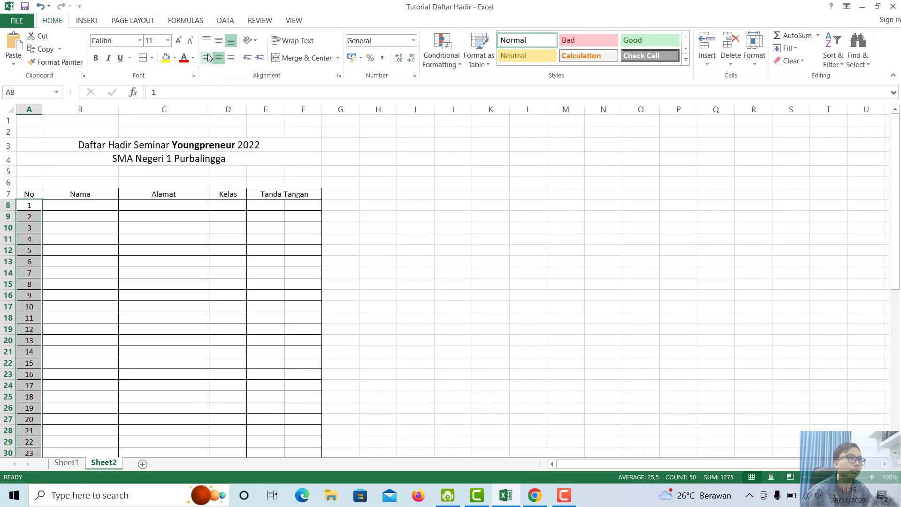
pyautogui.click(218, 41)
pyautogui.click(96, 271)
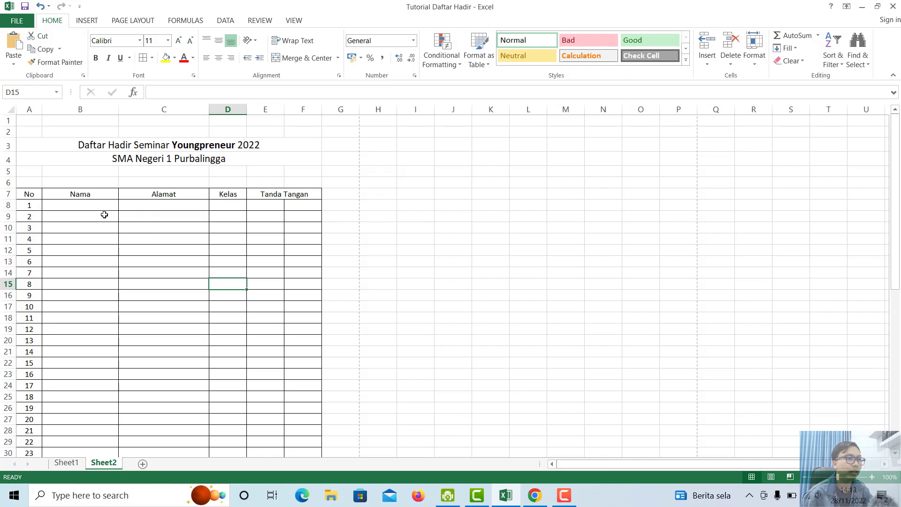
pyautogui.click(263, 203)
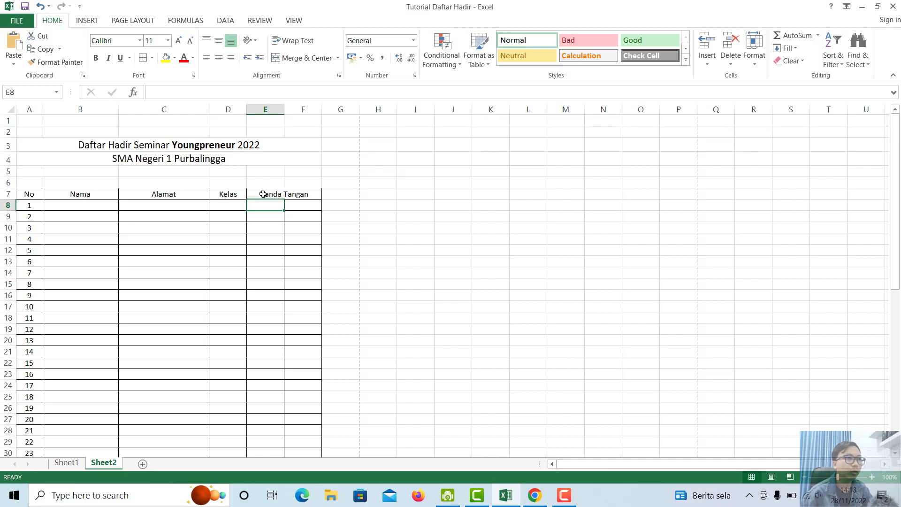
pyautogui.click(262, 193)
pyautogui.moveTo(263, 199); pyautogui.dragTo(267, 203)
pyautogui.click(59, 210)
pyautogui.moveTo(28, 194); pyautogui.dragTo(301, 399)
pyautogui.click(164, 250)
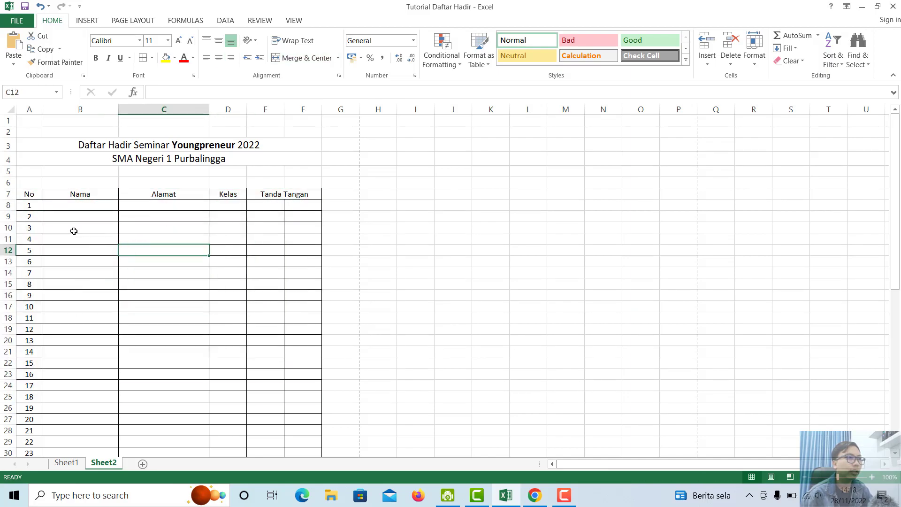
# Set the height of participant rows 8 to 57 to 20.
pyautogui.moveTo(12, 205); pyautogui.dragTo(19, 462)
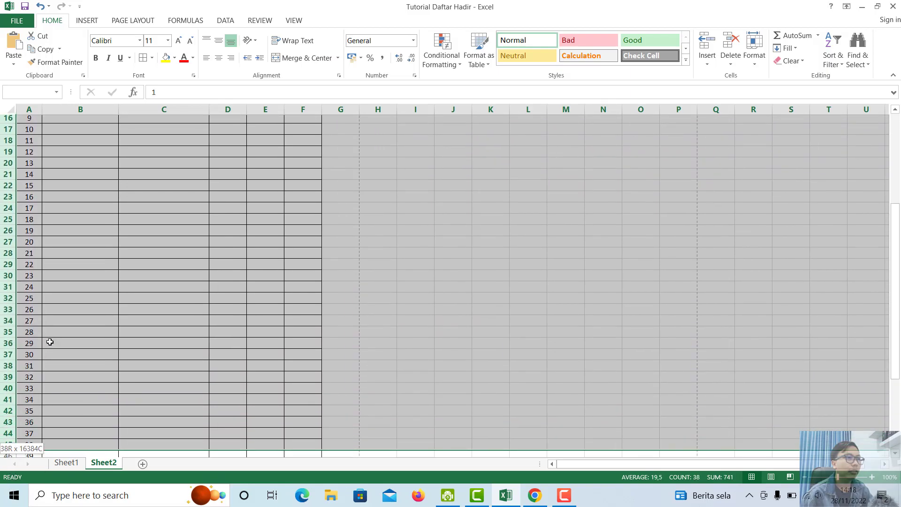
pyautogui.scroll(6, 52, 330)
pyautogui.scroll(-5, 57, 348)
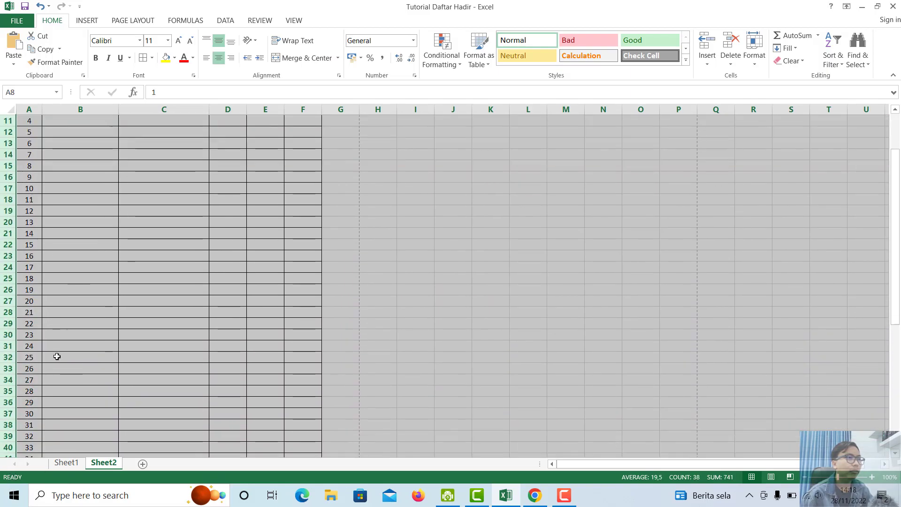
pyautogui.scroll(5, 57, 348)
pyautogui.moveTo(61, 205); pyautogui.dragTo(65, 398)
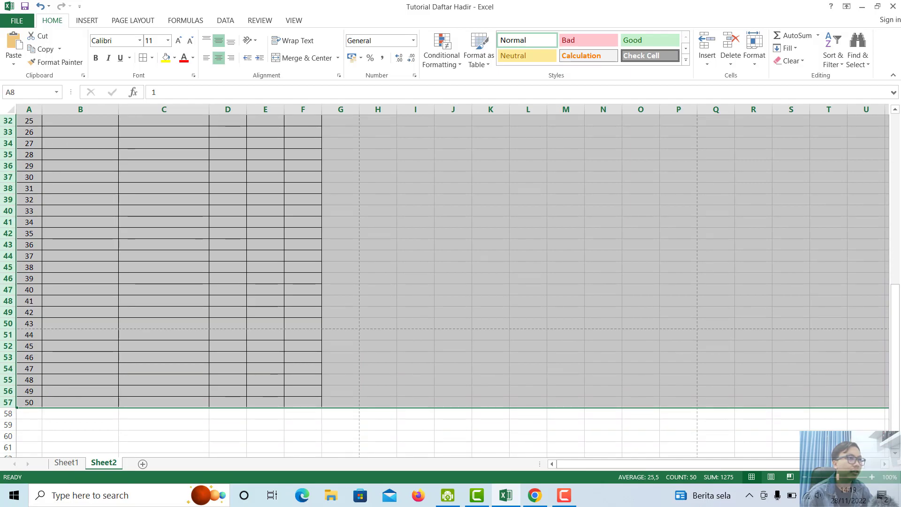
pyautogui.rightClick(11, 335)
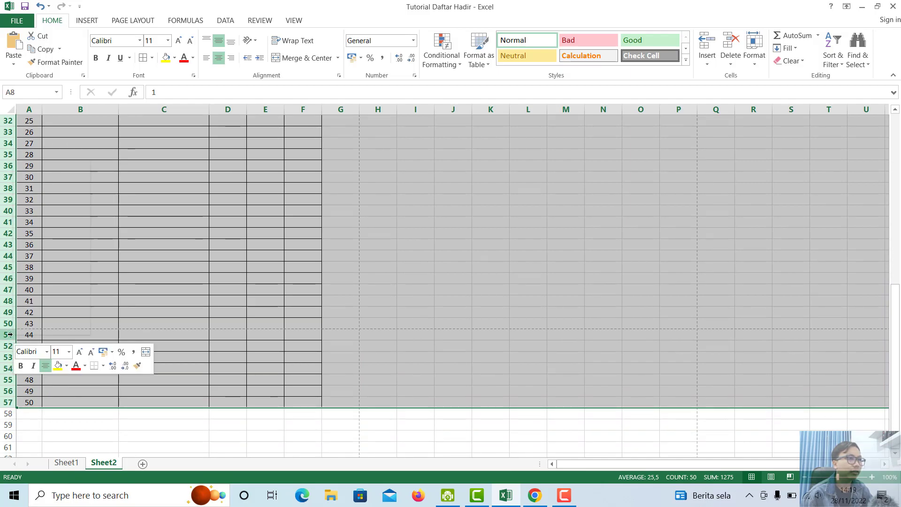
pyautogui.click(46, 299)
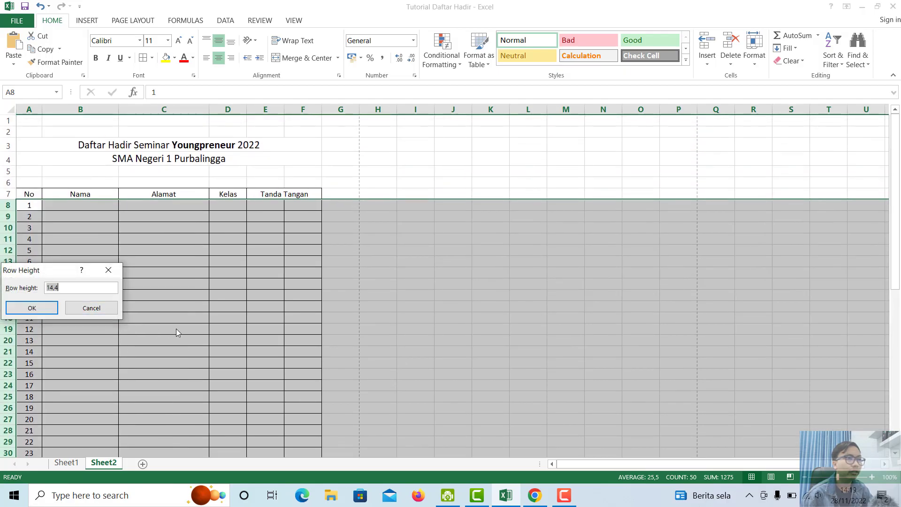
pyautogui.moveTo(61, 273); pyautogui.dragTo(400, 270)
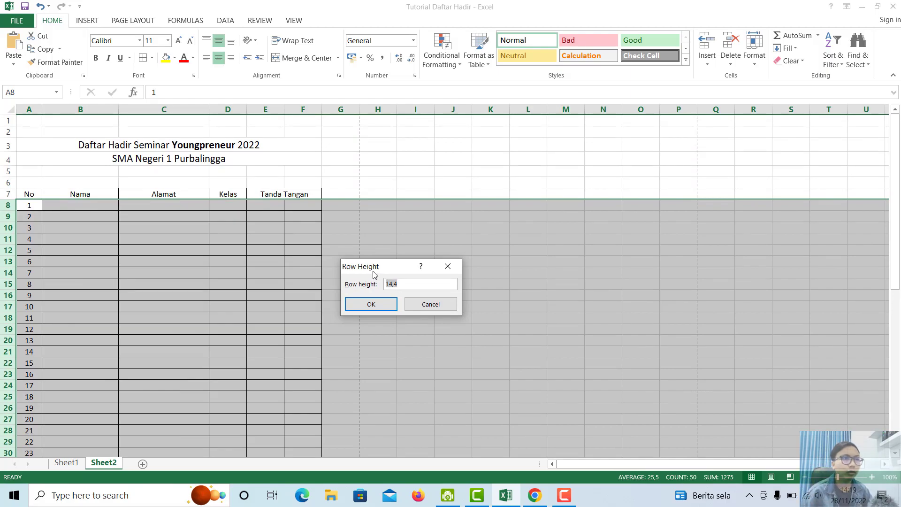
pyautogui.write('20')
pyautogui.press('Return')
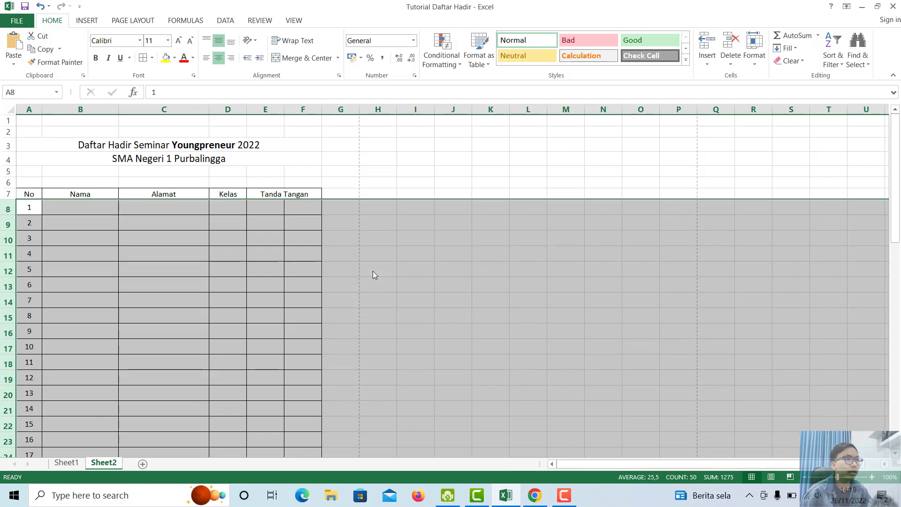
# Increase the height of rows 8 to 57 to 28.
pyautogui.rightClick(8, 224)
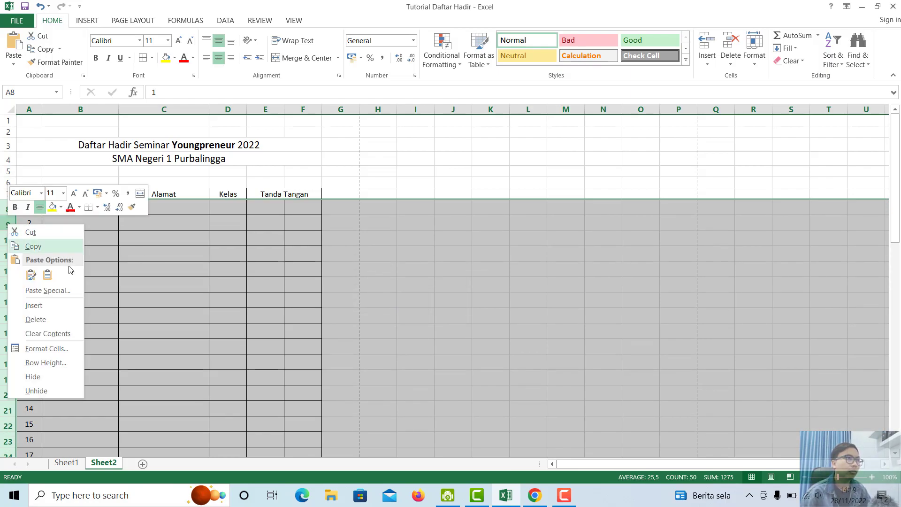
pyautogui.click(47, 363)
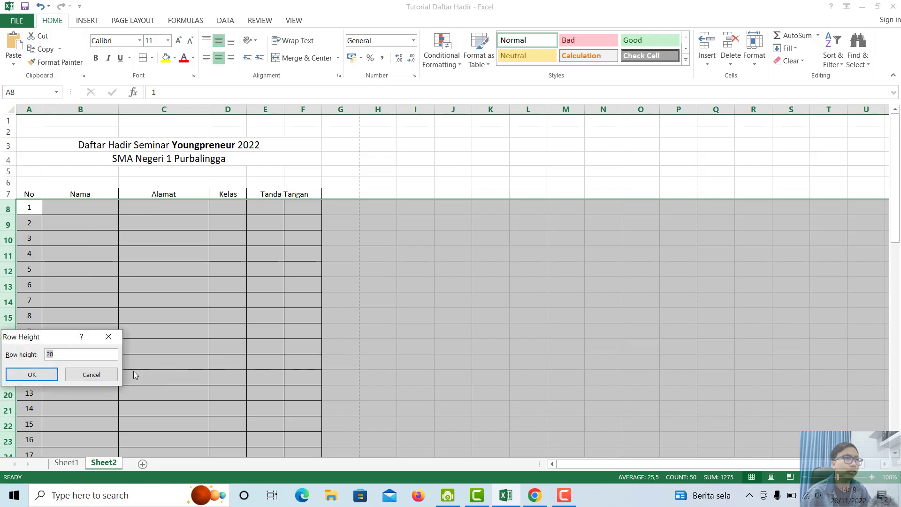
pyautogui.moveTo(62, 338); pyautogui.dragTo(350, 272)
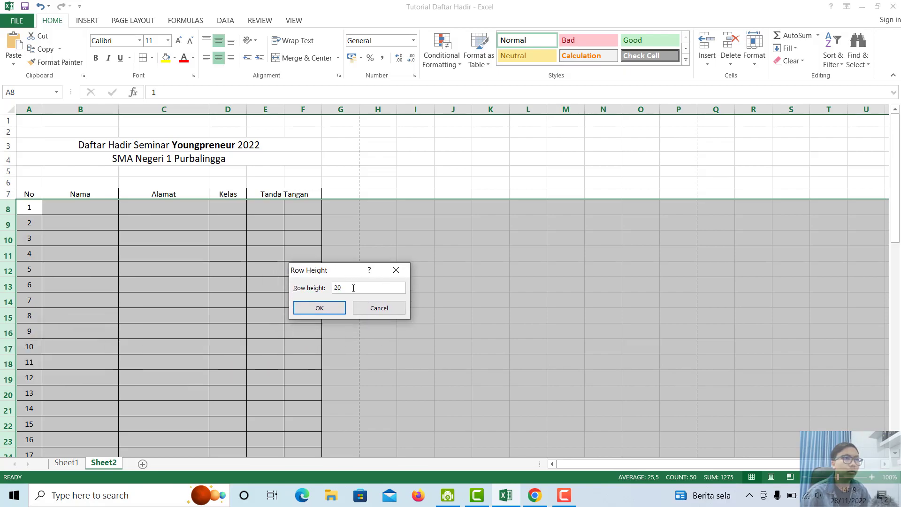
pyautogui.write('28')
pyautogui.press('Return')
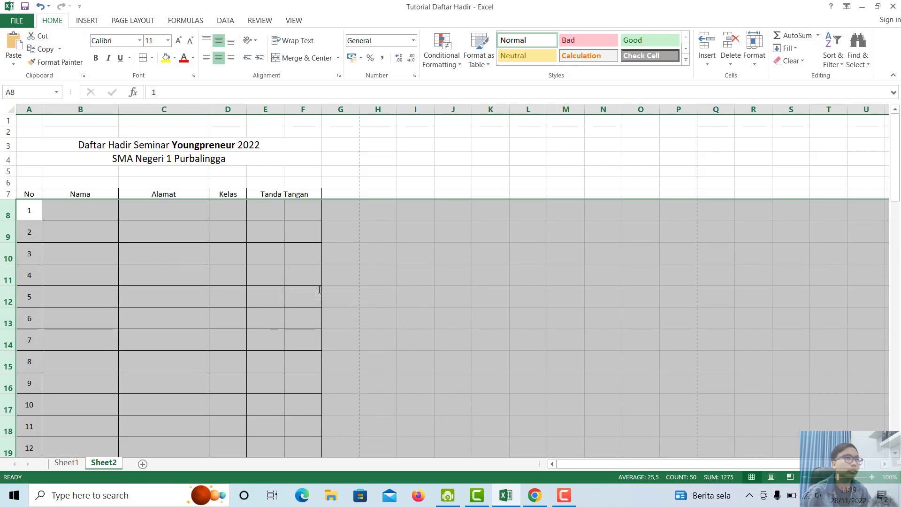
pyautogui.click(114, 240)
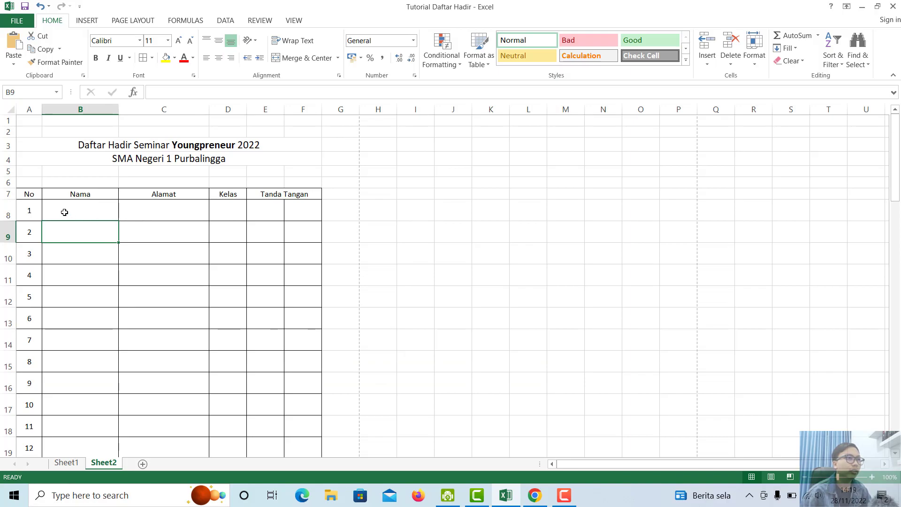
pyautogui.moveTo(22, 193); pyautogui.dragTo(321, 229)
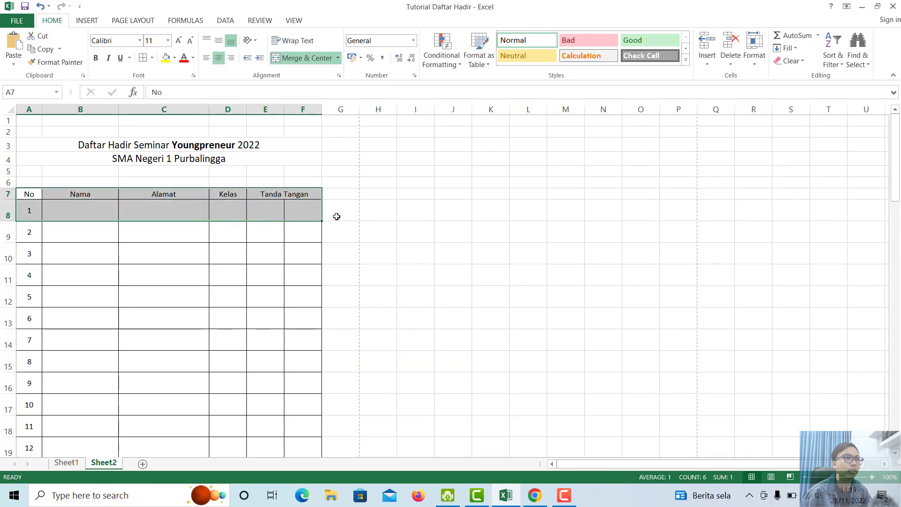
pyautogui.click(337, 229)
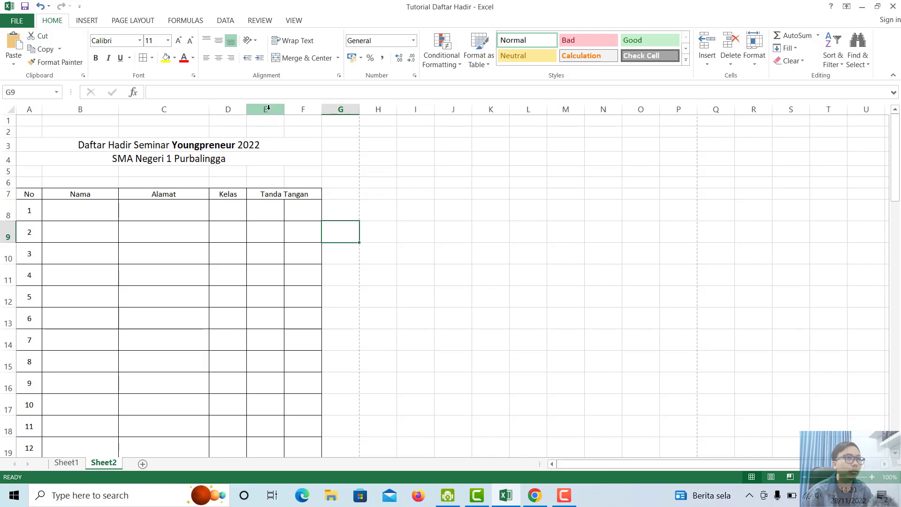
pyautogui.moveTo(268, 108); pyautogui.dragTo(297, 168)
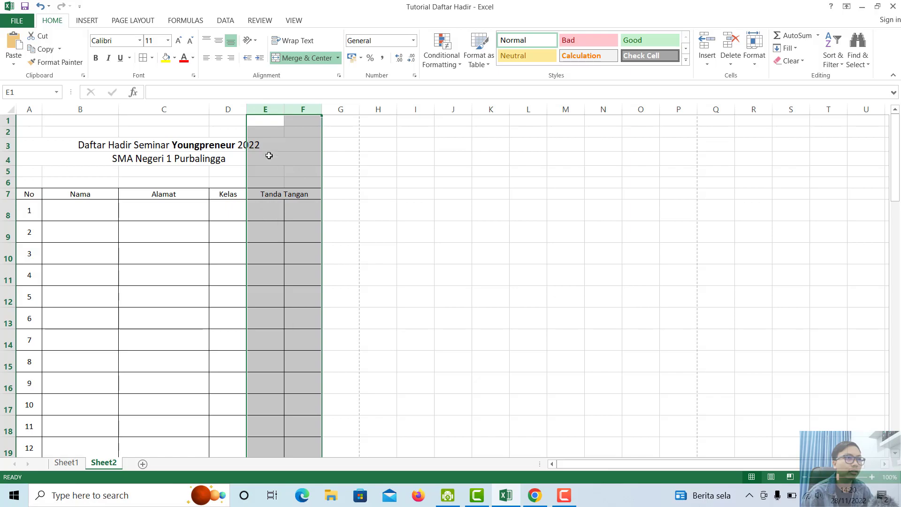
pyautogui.click(265, 109)
pyautogui.moveTo(266, 109); pyautogui.dragTo(301, 111)
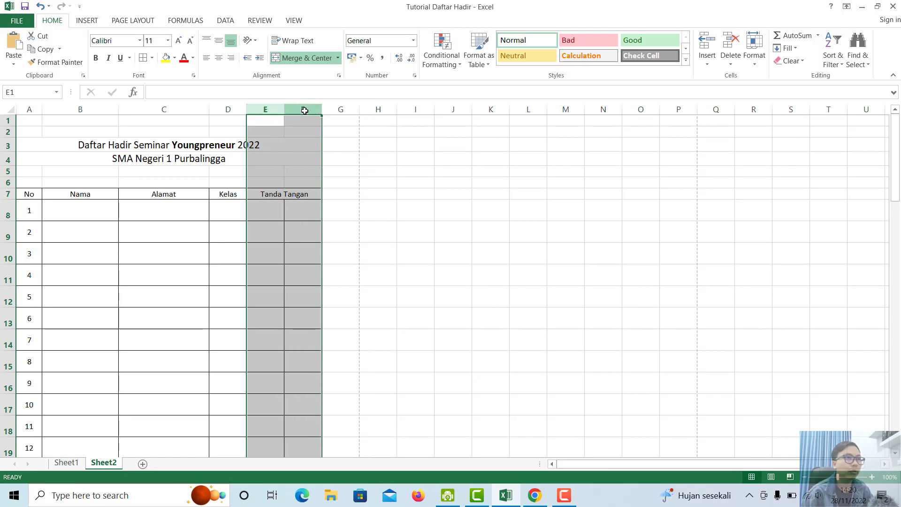
pyautogui.click(287, 156)
pyautogui.rightClick(288, 159)
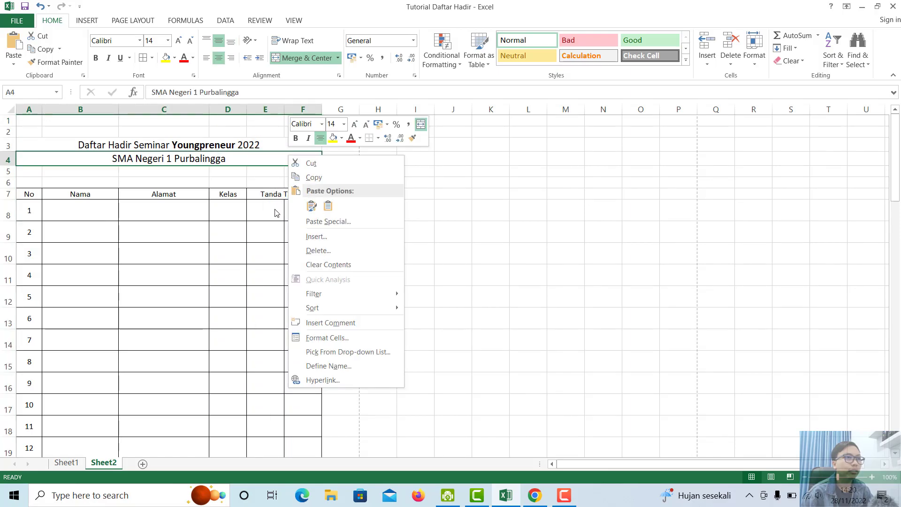
pyautogui.press('Escape')
# Set the width of the Tanda Tangan columns E and F to 12.
pyautogui.moveTo(272, 109); pyautogui.dragTo(295, 108)
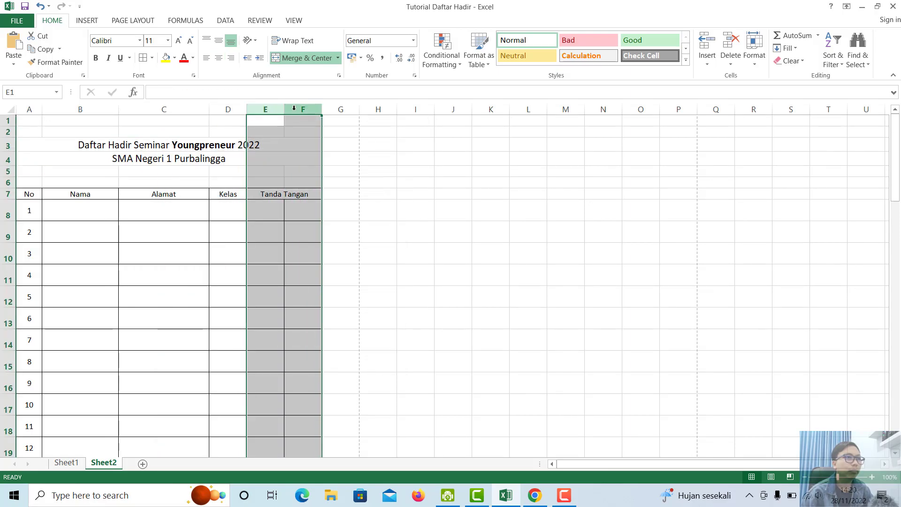
pyautogui.rightClick(294, 109)
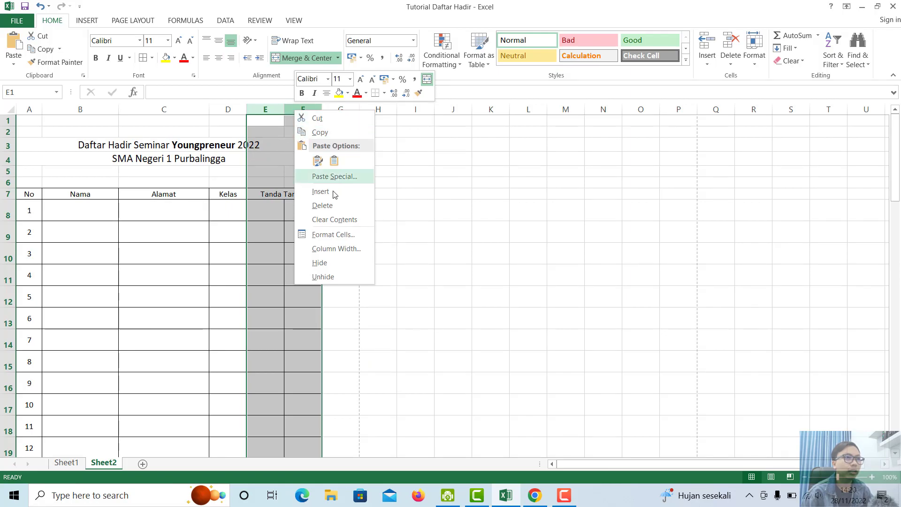
pyautogui.click(337, 248)
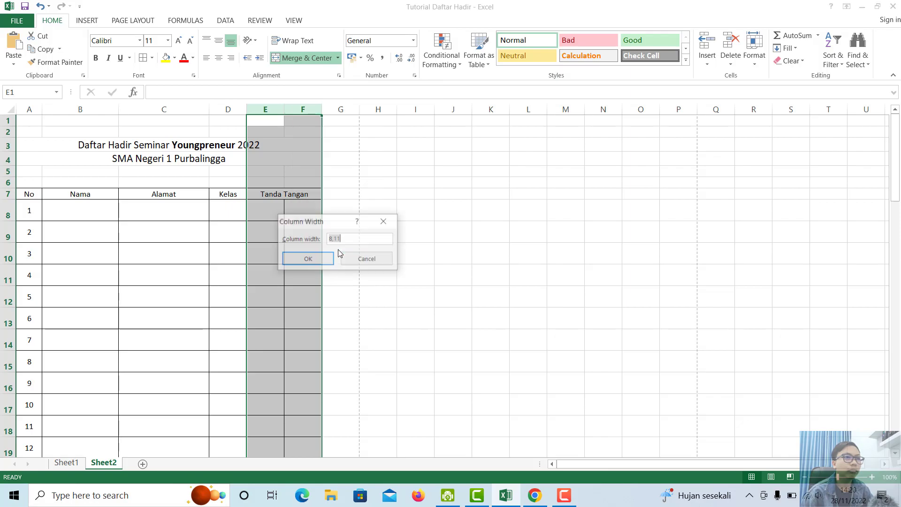
pyautogui.moveTo(322, 223); pyautogui.dragTo(452, 240)
pyautogui.click(466, 240)
pyautogui.write('12')
pyautogui.click(425, 270)
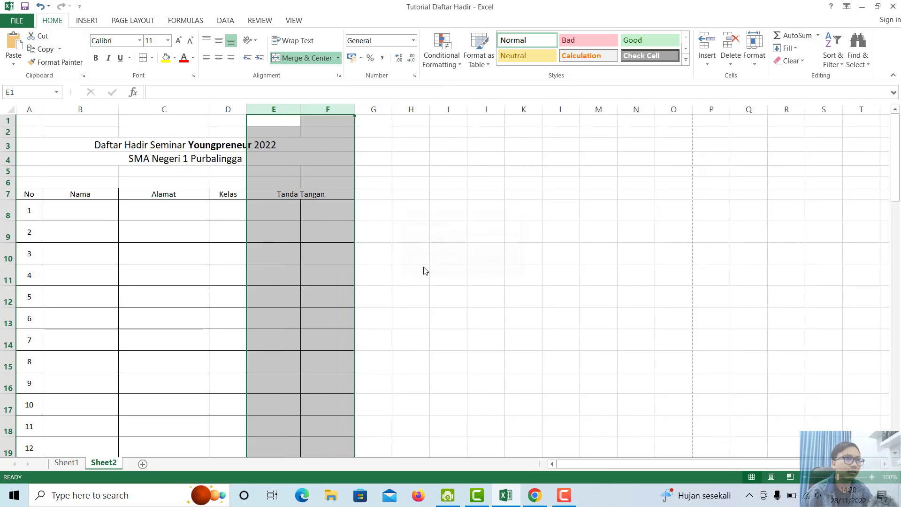
pyautogui.click(332, 225)
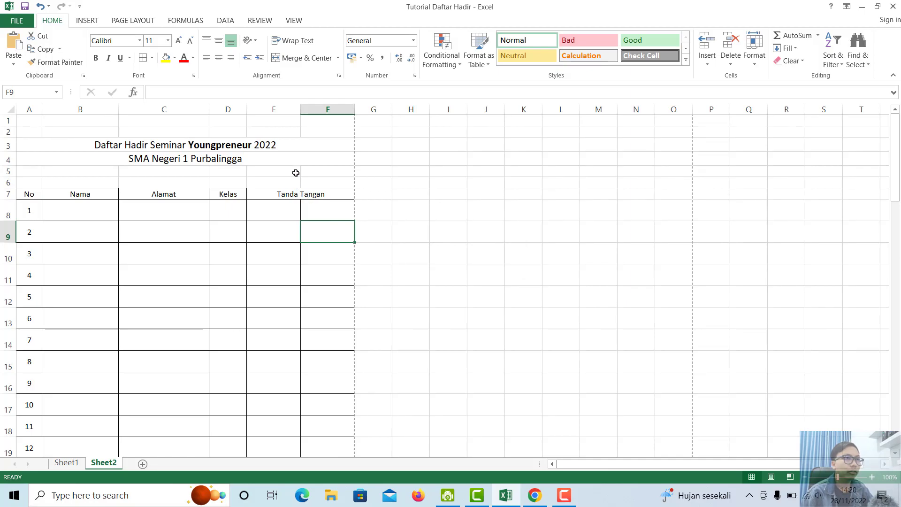
# Try widening column E on its own, and undo the width change.
pyautogui.moveTo(301, 110); pyautogui.dragTo(334, 113)
pyautogui.click(279, 209)
pyautogui.click(381, 215)
pyautogui.click(332, 213)
pyautogui.click(349, 213)
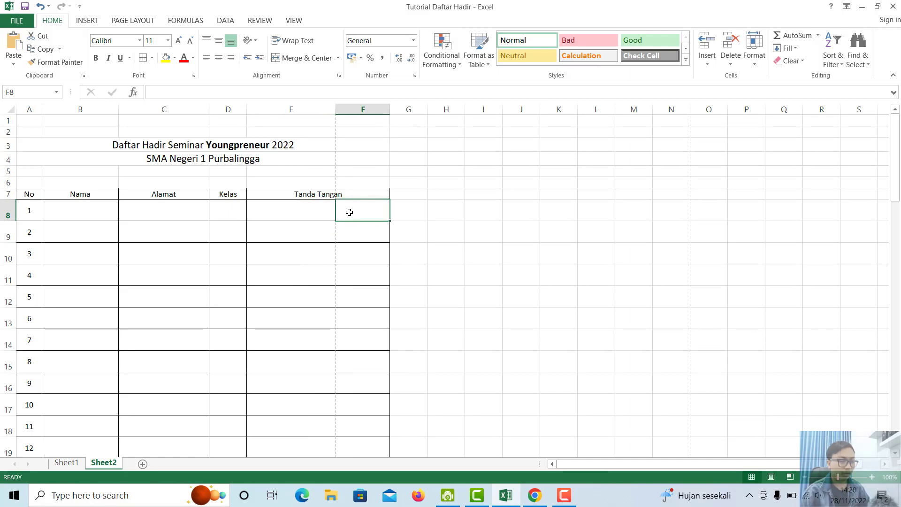
pyautogui.click(278, 218)
pyautogui.hotkey('ctrl', 'z')
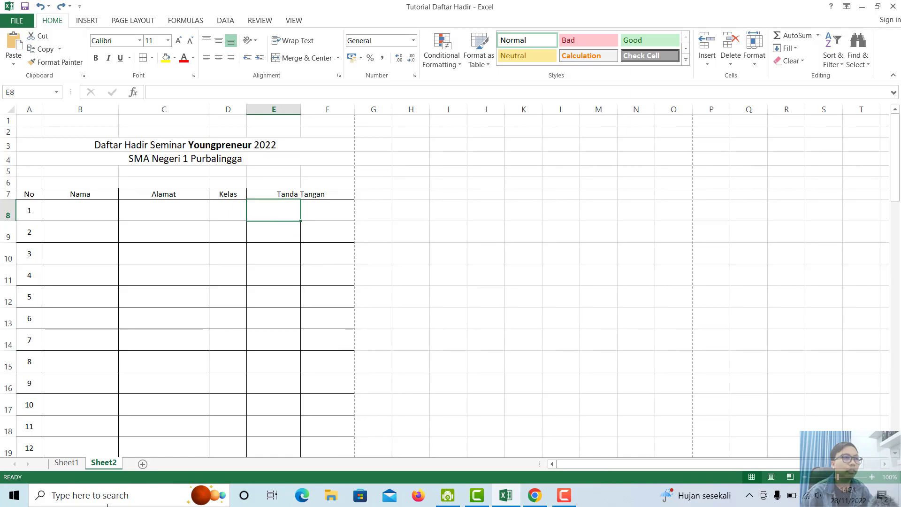
# Remove the inner vertical border between columns E and F in the Tanda Tangan cells below the header, following the Sheet1 sample.
pyautogui.click(67, 463)
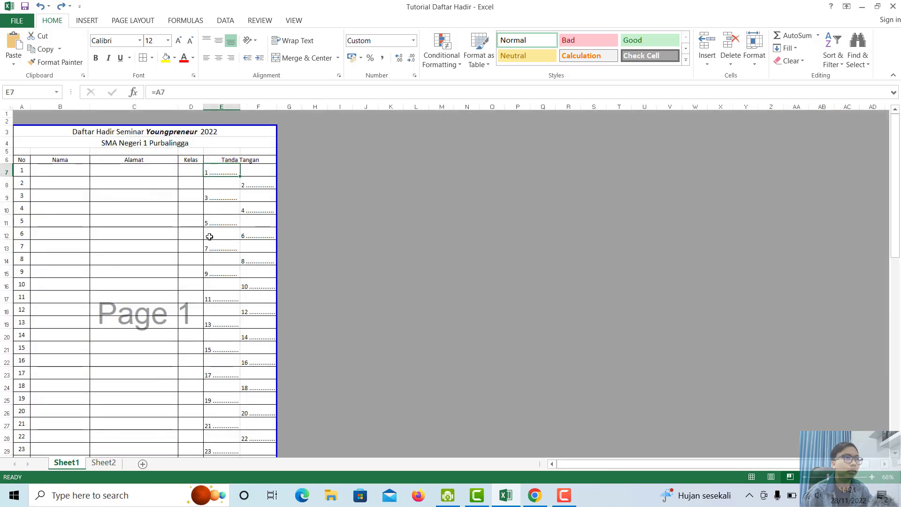
pyautogui.click(103, 463)
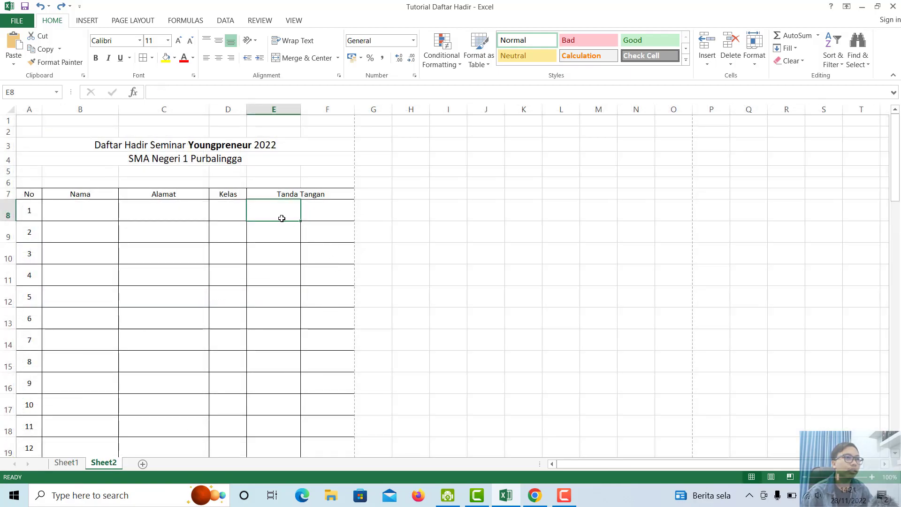
pyautogui.moveTo(300, 211); pyautogui.dragTo(313, 430)
pyautogui.scroll(14, 298, 318)
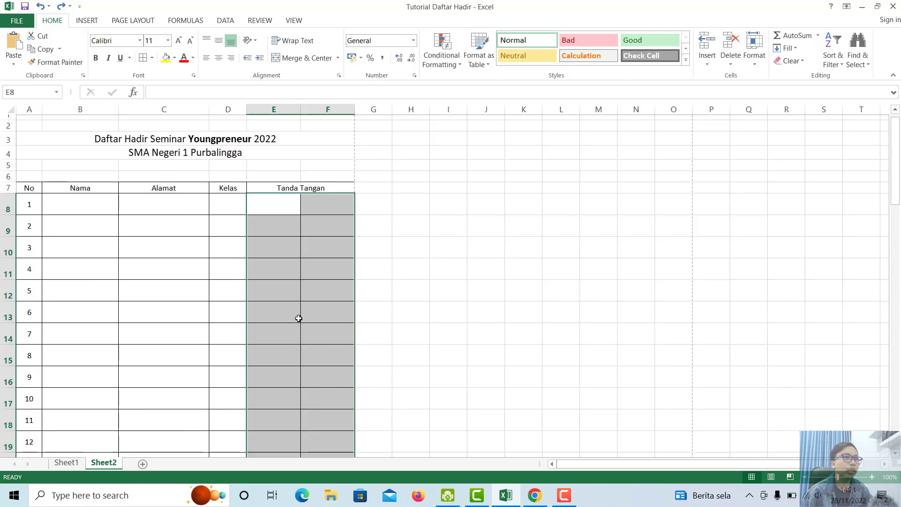
pyautogui.rightClick(263, 232)
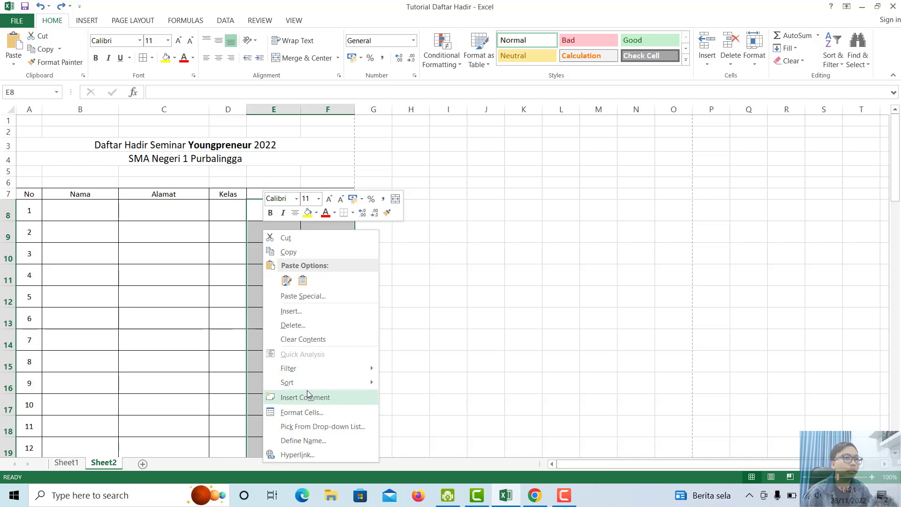
pyautogui.click(318, 414)
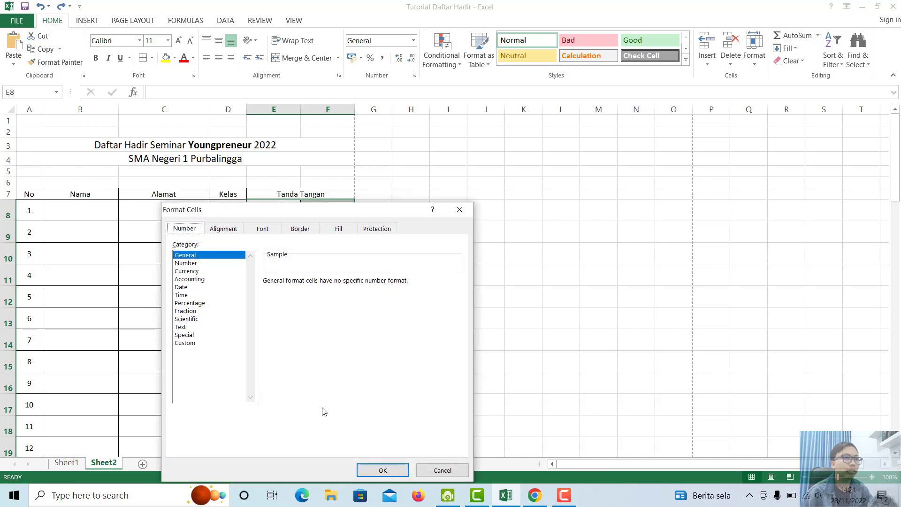
pyautogui.click(300, 230)
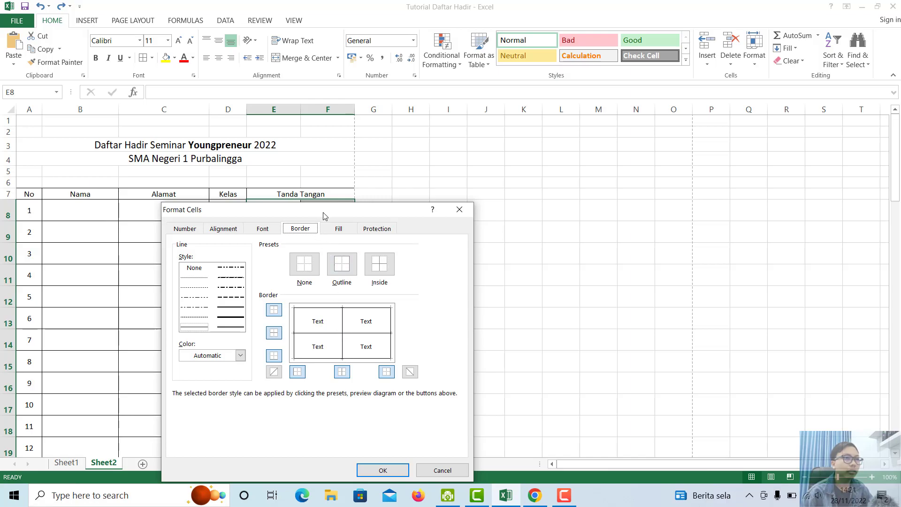
pyautogui.moveTo(312, 215); pyautogui.dragTo(518, 183)
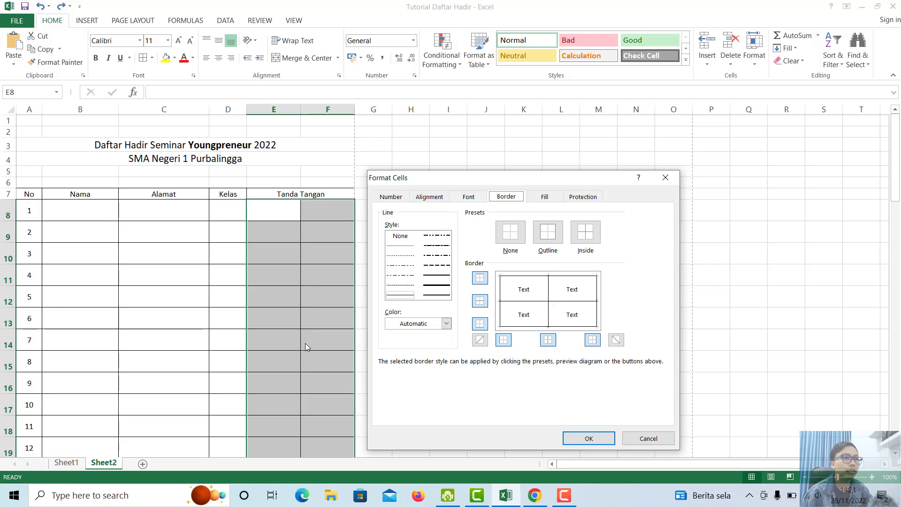
pyautogui.click(547, 342)
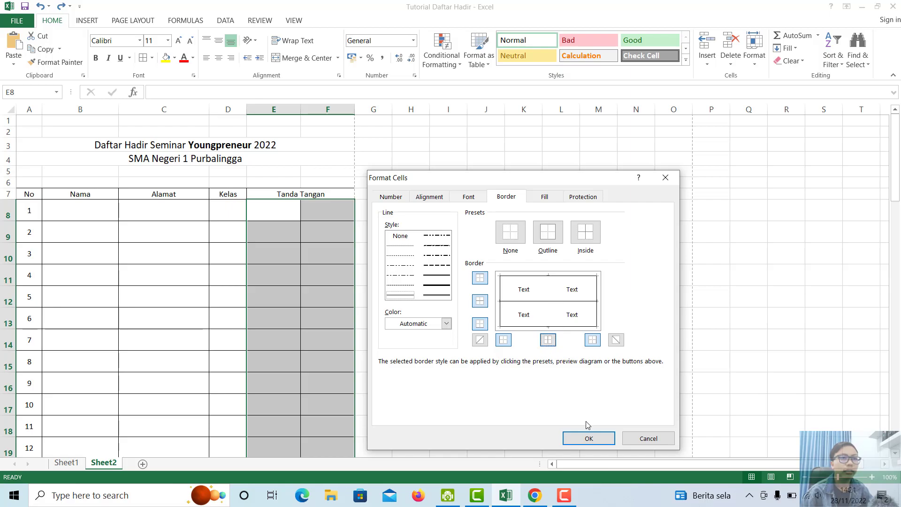
pyautogui.click(589, 440)
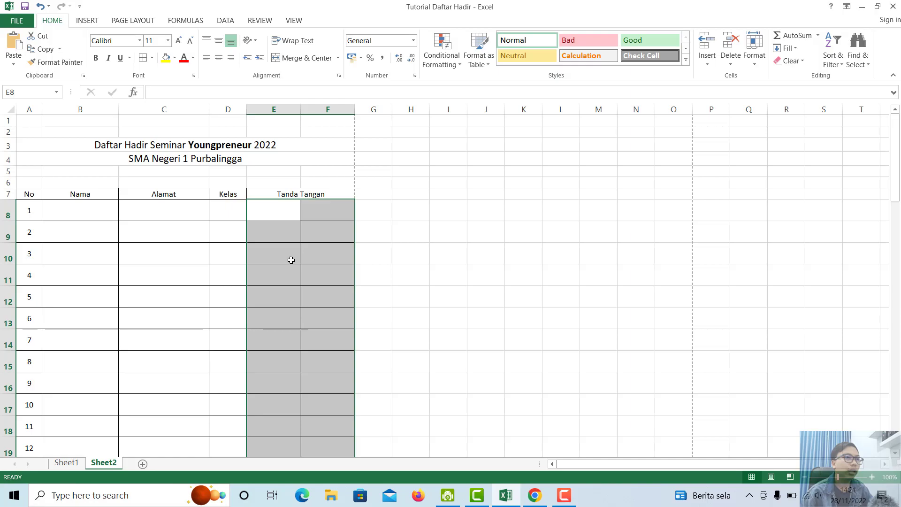
pyautogui.click(66, 462)
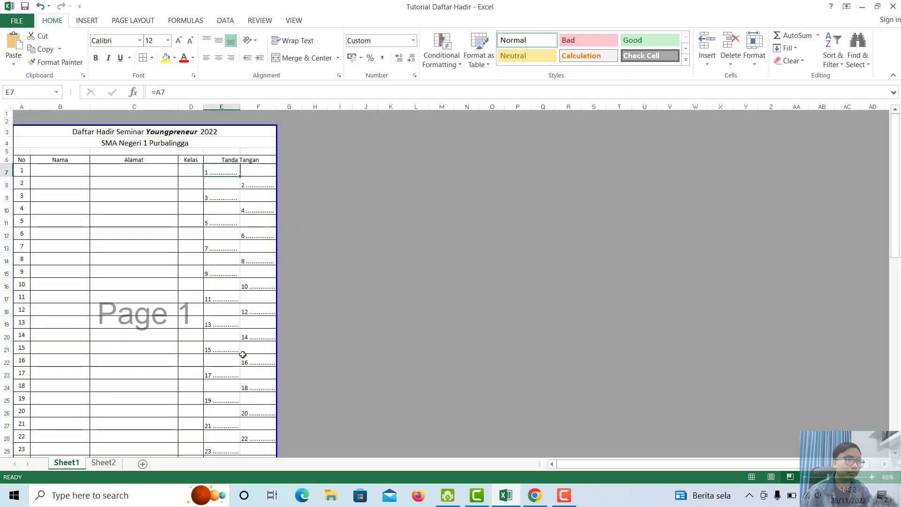
pyautogui.click(109, 463)
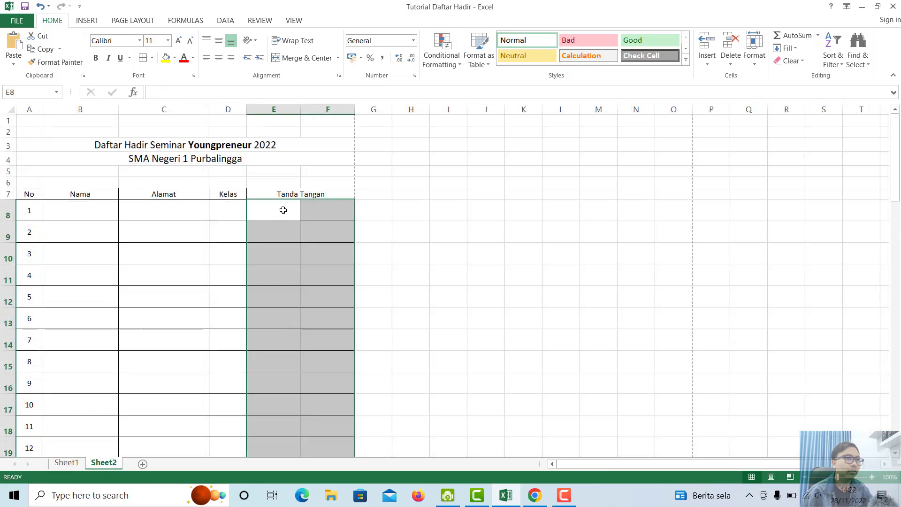
# Apply the custom number format "# *." to the Tanda Tangan cells in columns E and F below the header.
pyautogui.rightClick(283, 210)
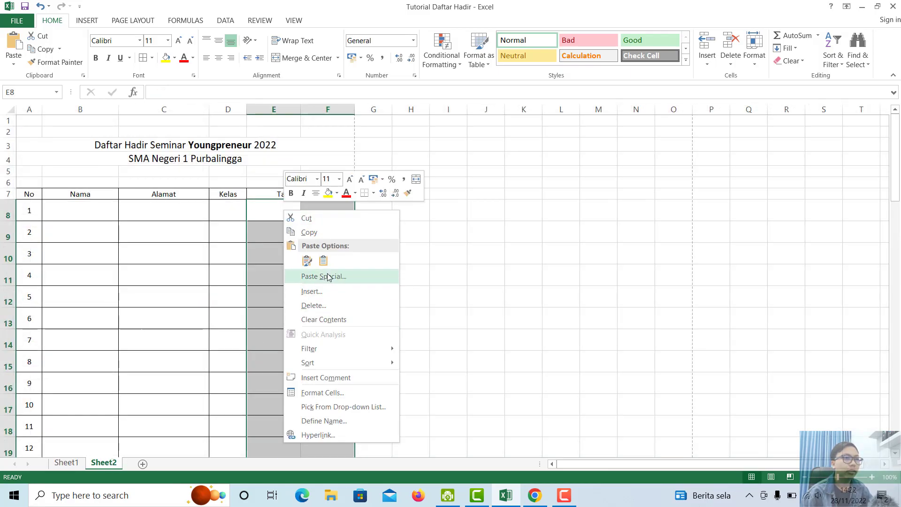
pyautogui.click(325, 393)
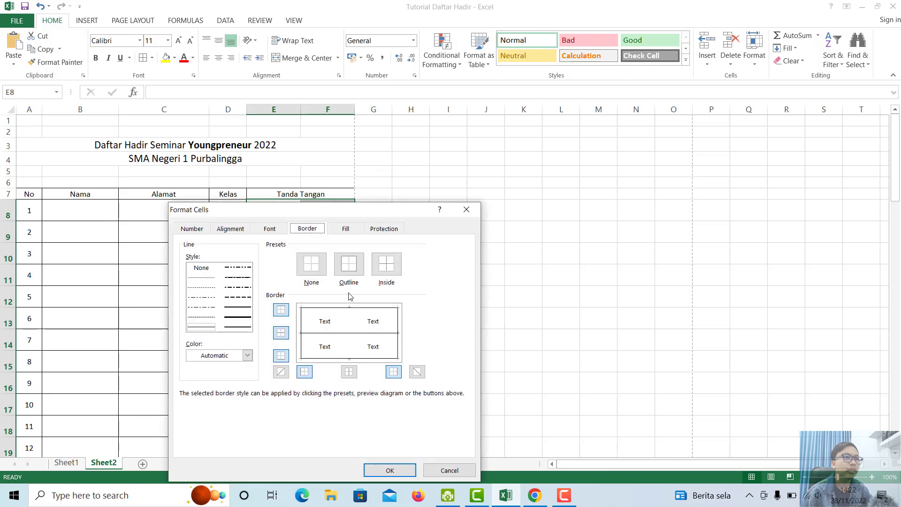
pyautogui.click(194, 230)
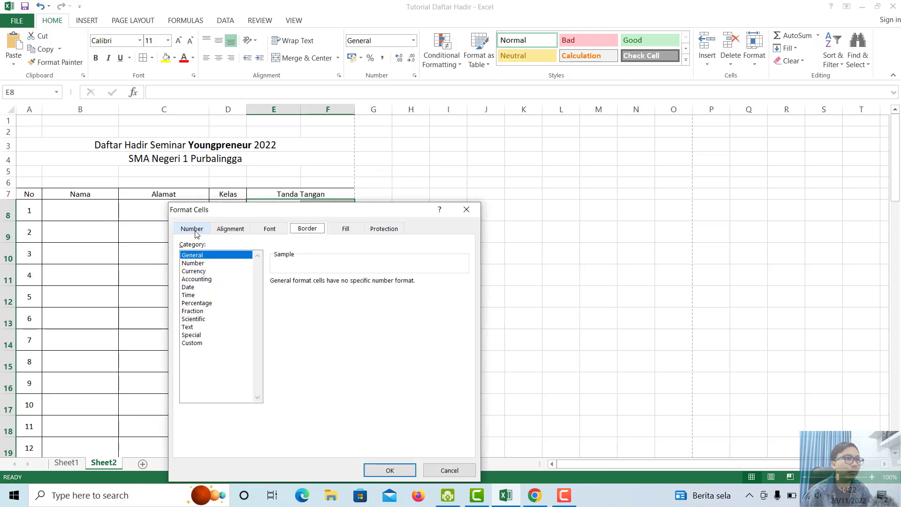
pyautogui.click(197, 343)
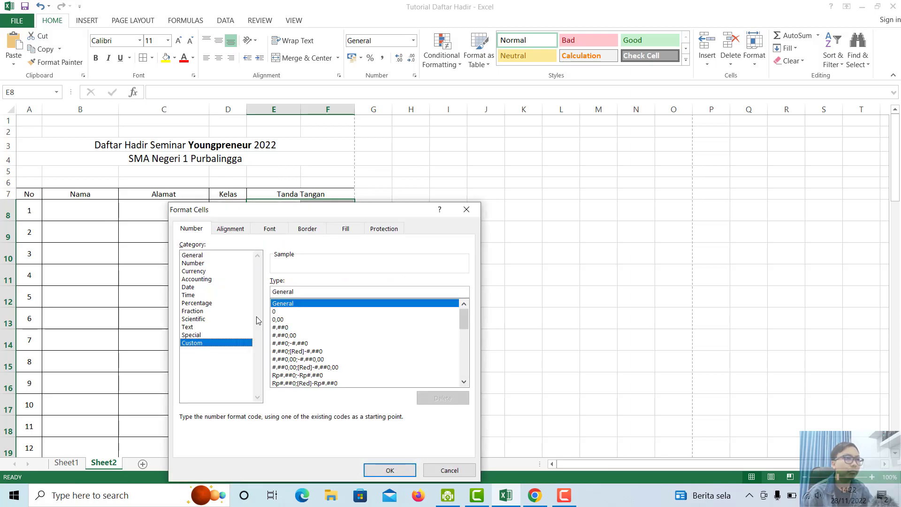
pyautogui.moveTo(302, 291); pyautogui.dragTo(273, 291)
pyautogui.click(309, 289)
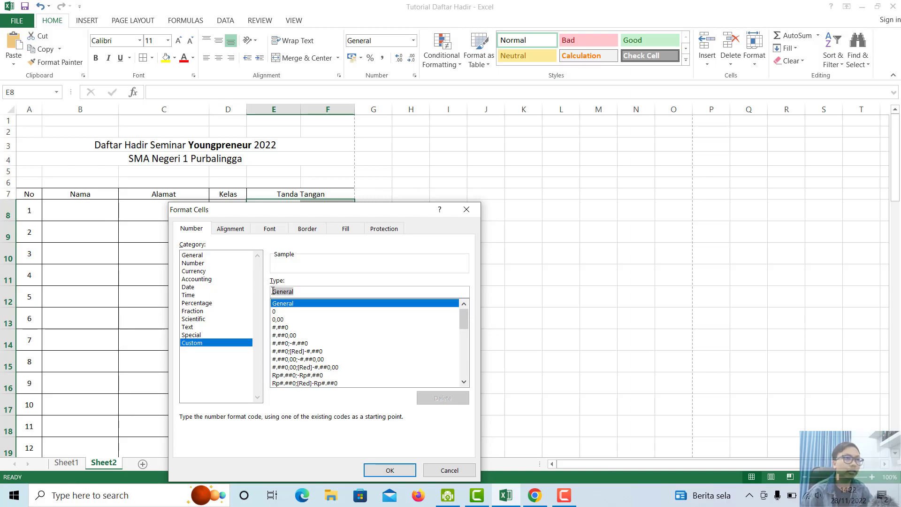
pyautogui.press('BackSpace')
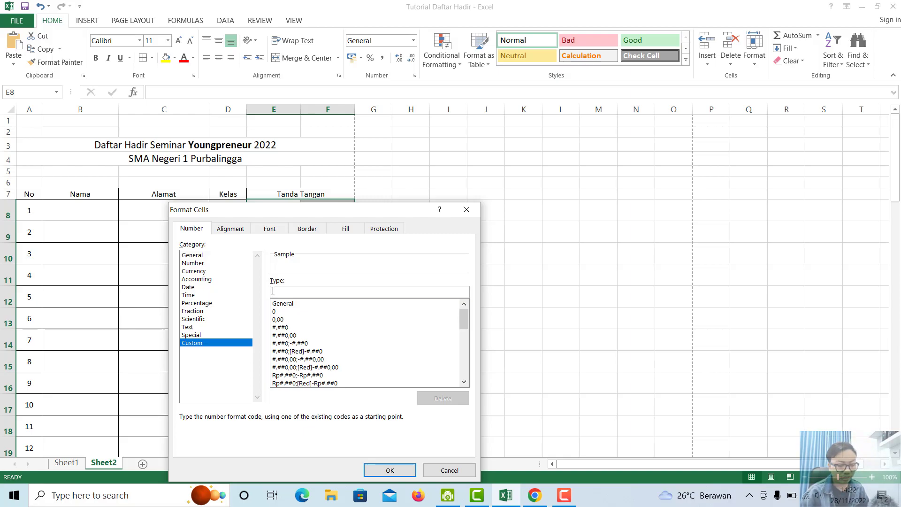
pyautogui.write('# *')
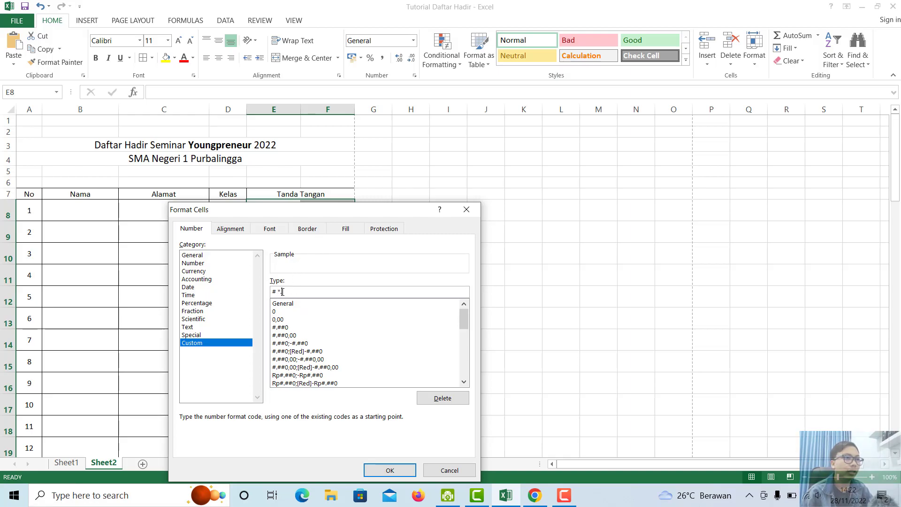
pyautogui.click(393, 470)
# Enter the formula =A8 in cell E8 and =A9 in cell F9 to number the first two signature spaces.
pyautogui.click(272, 212)
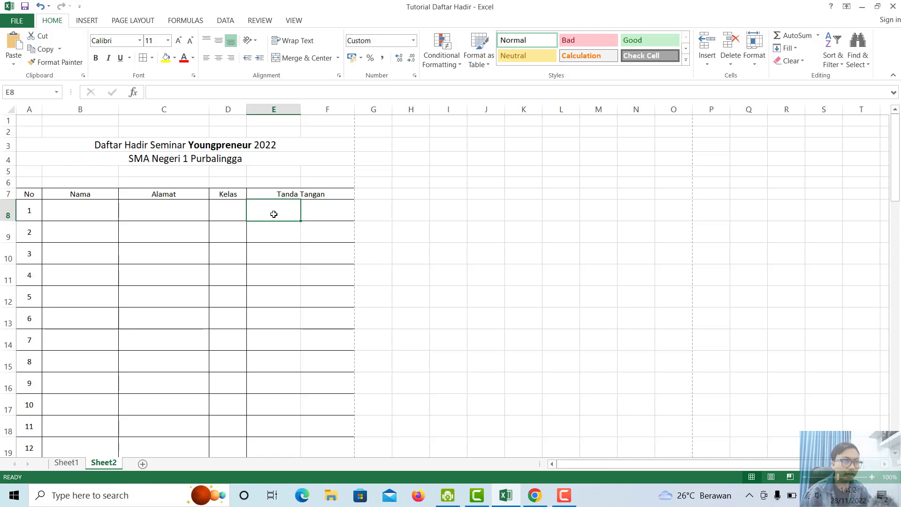
pyautogui.write('=')
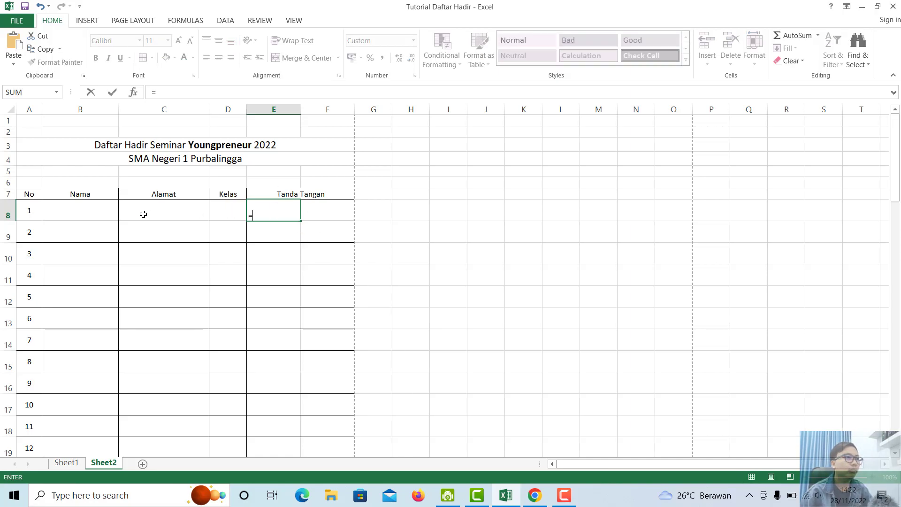
pyautogui.click(28, 212)
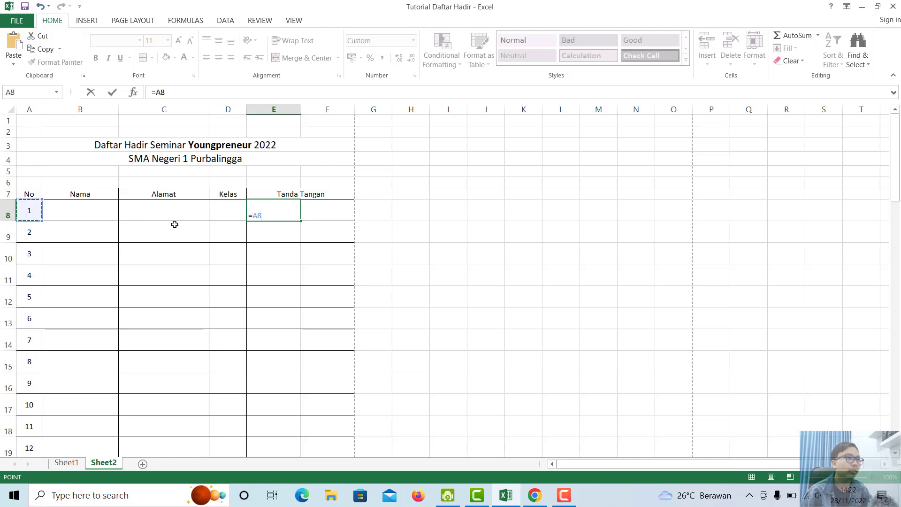
pyautogui.press('Return')
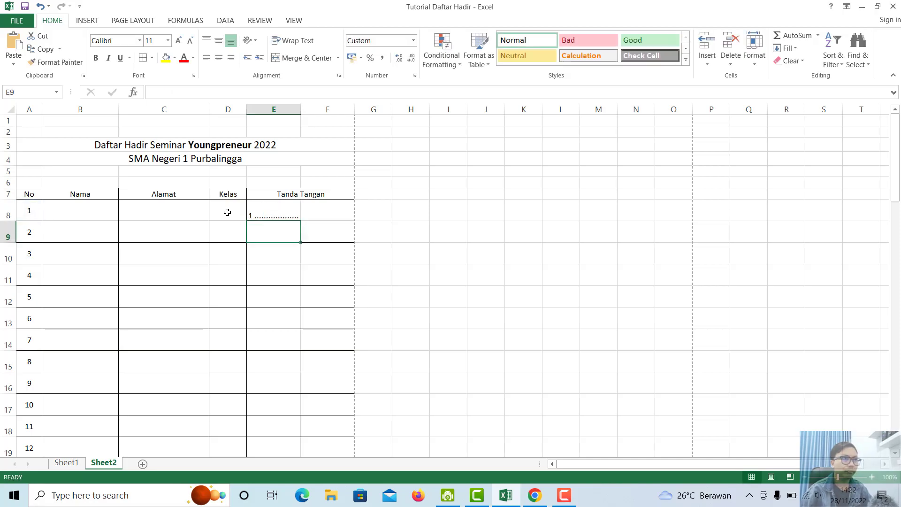
pyautogui.click(285, 214)
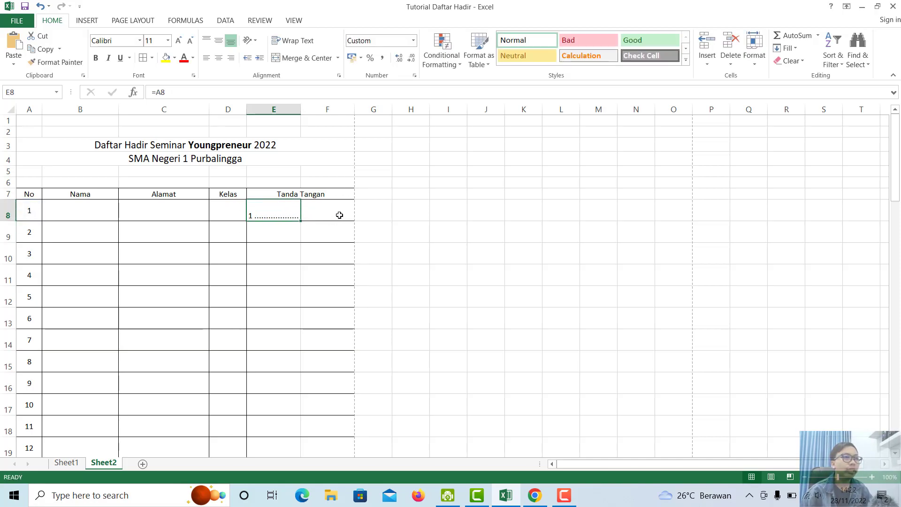
pyautogui.click(322, 229)
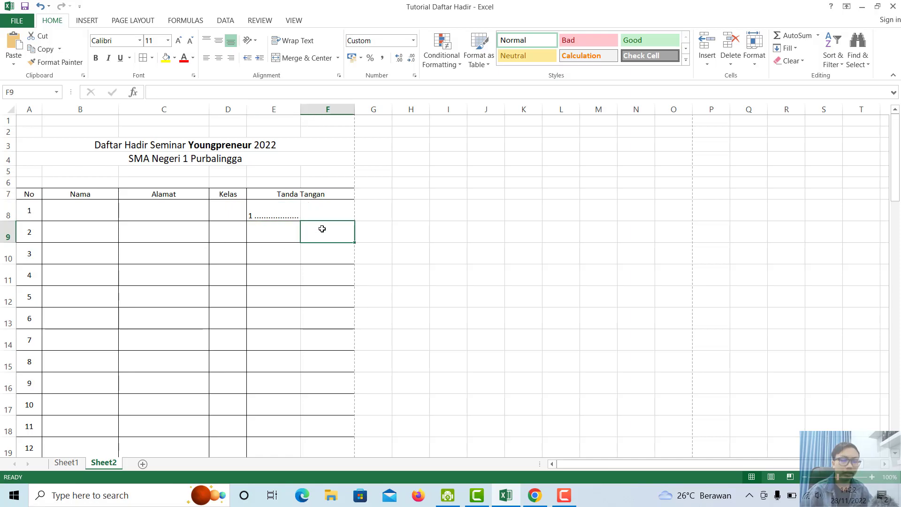
pyautogui.write('=')
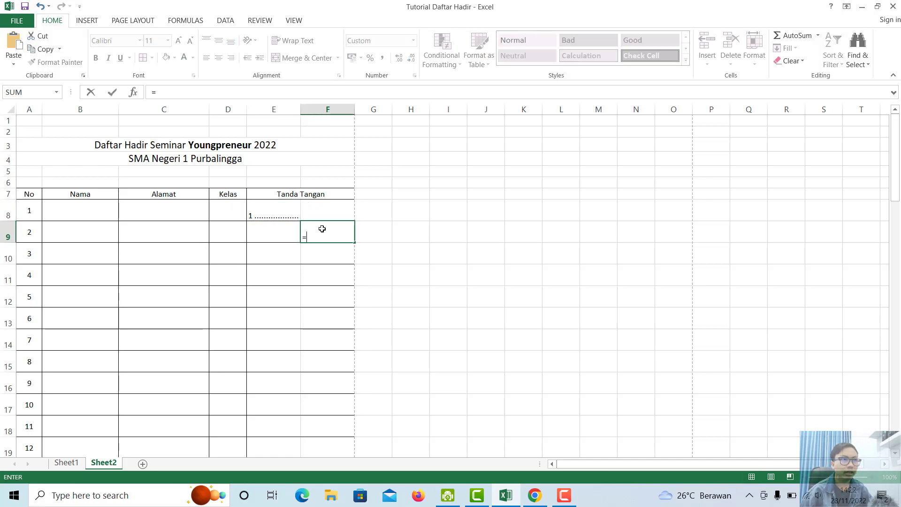
pyautogui.click(29, 235)
pyautogui.press('Return')
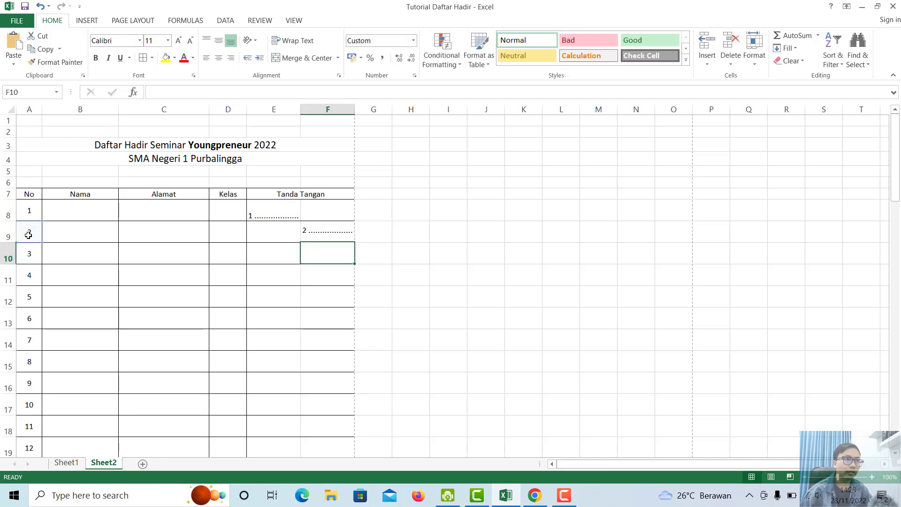
# Fill the staggered numbering pattern of E8:F9 down the Tanda Tangan columns to row 57.
pyautogui.click(291, 227)
pyautogui.click(271, 208)
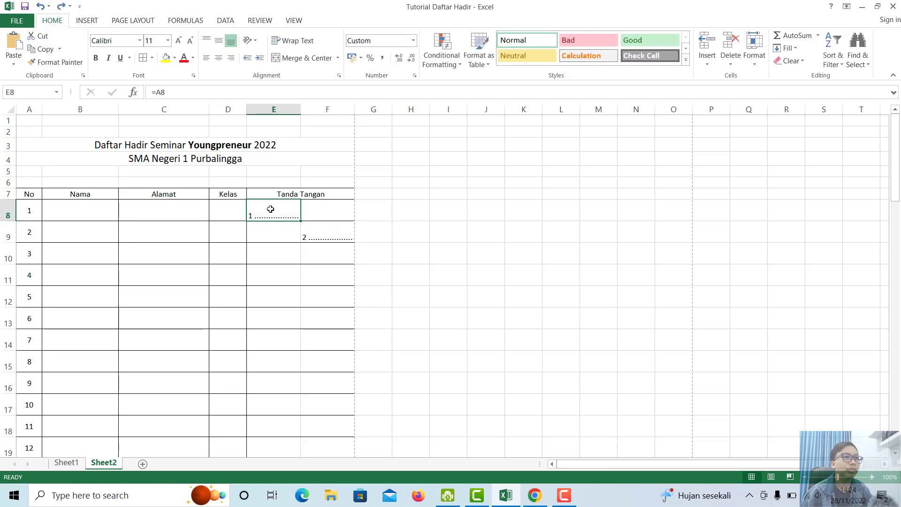
pyautogui.click(308, 228)
pyautogui.moveTo(273, 208); pyautogui.dragTo(326, 235)
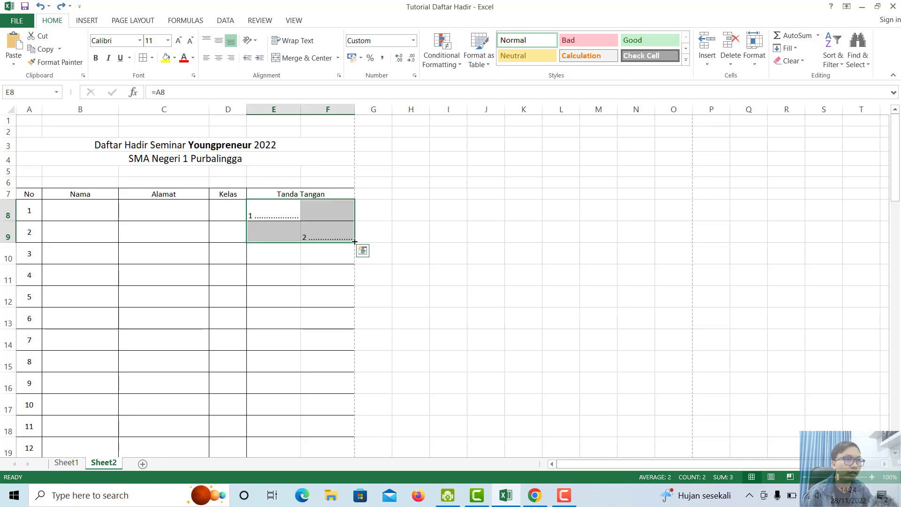
pyautogui.moveTo(355, 242); pyautogui.dragTo(321, 428)
pyautogui.scroll(14, 314, 358)
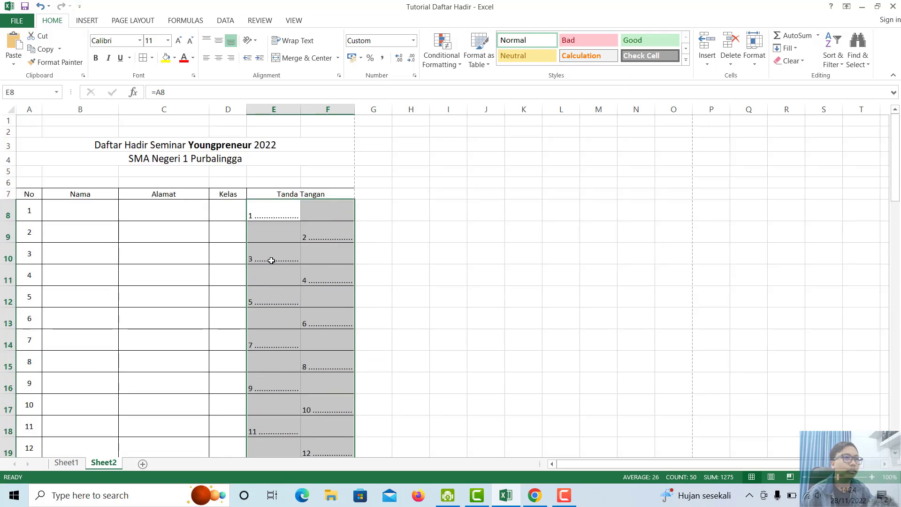
pyautogui.click(274, 194)
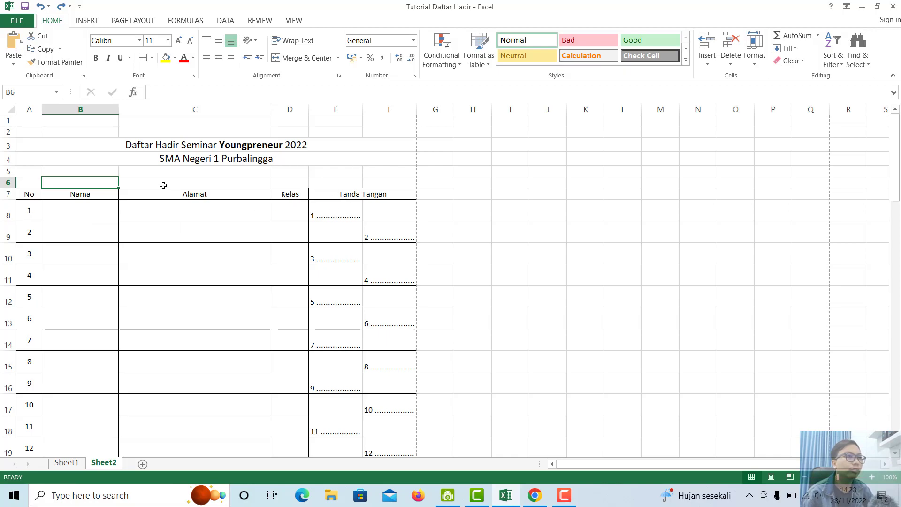
# Examine all pages of the attendance list in the print preview, comparing the title and table header across pages, and return to the sheet.
pyautogui.click(33, 142)
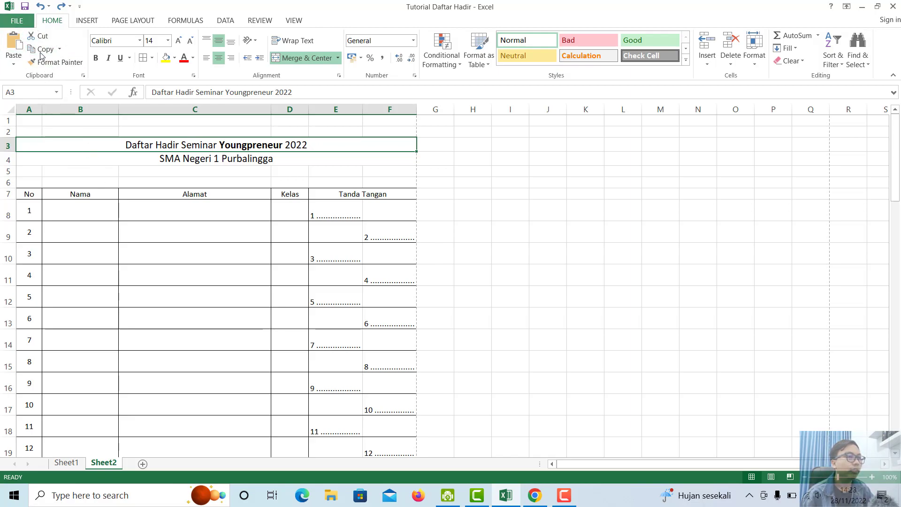
pyautogui.click(18, 21)
pyautogui.click(35, 143)
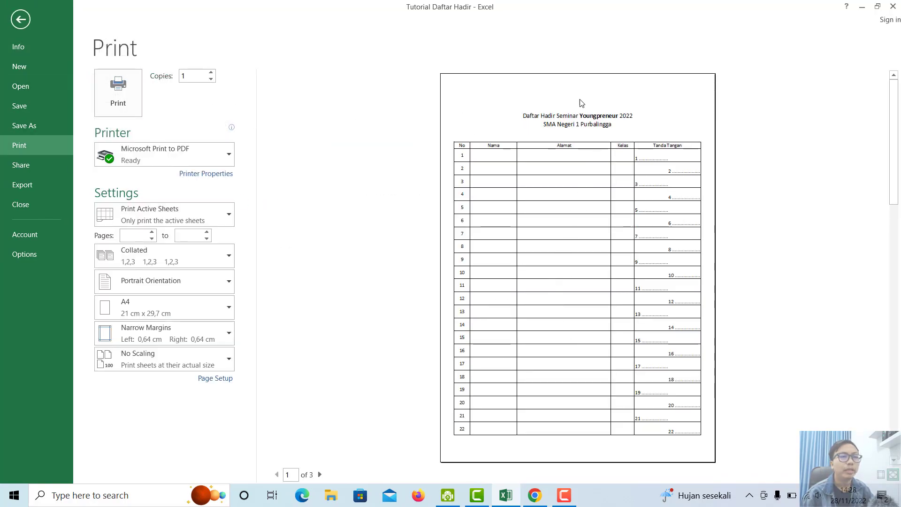
pyautogui.click(323, 475)
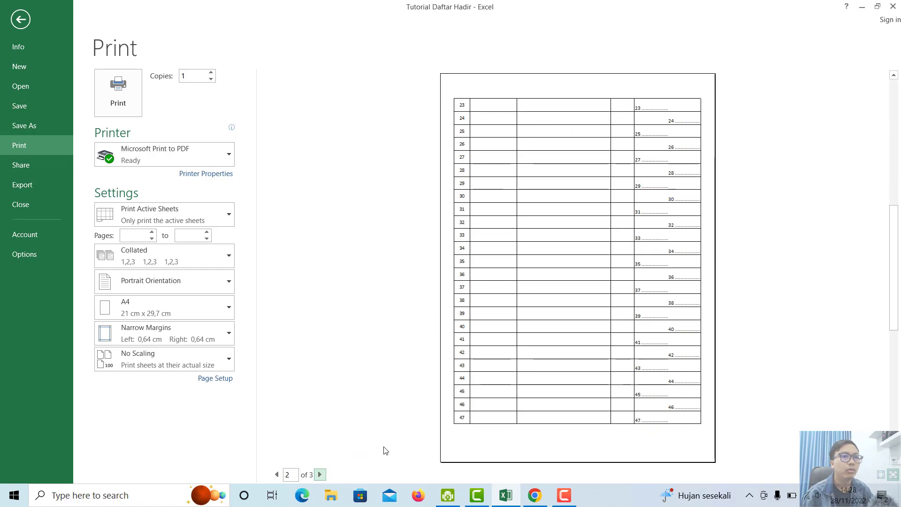
pyautogui.click(320, 474)
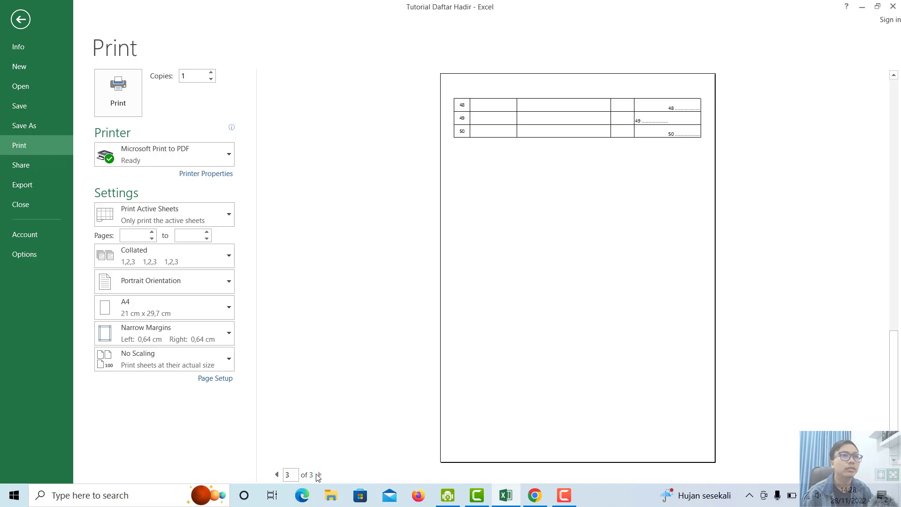
pyautogui.click(277, 474)
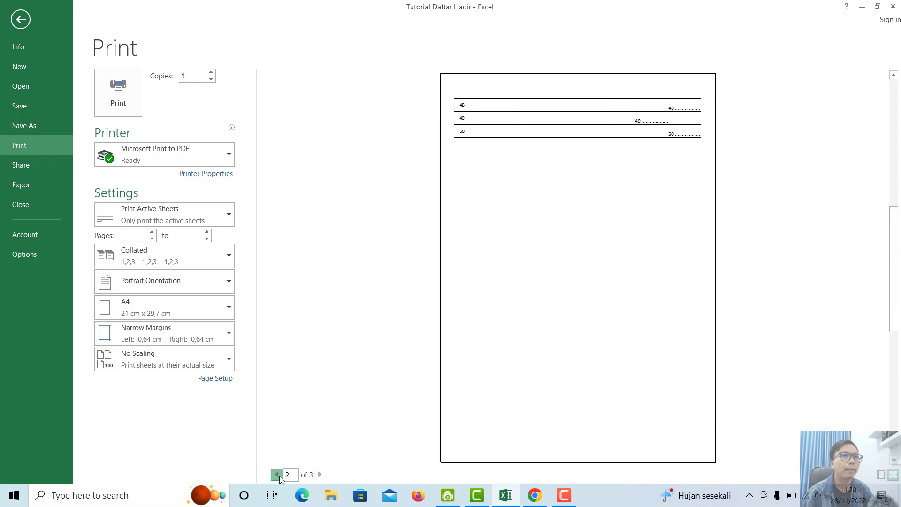
pyautogui.click(277, 475)
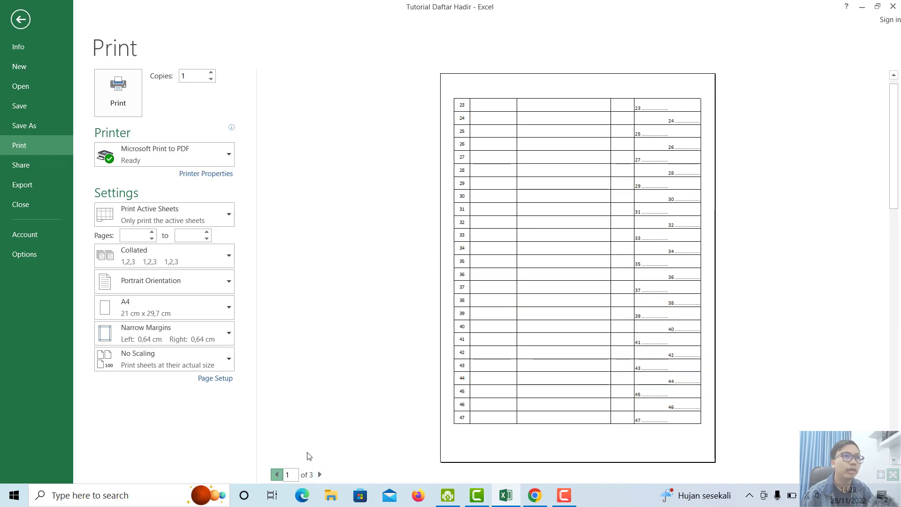
pyautogui.click(319, 475)
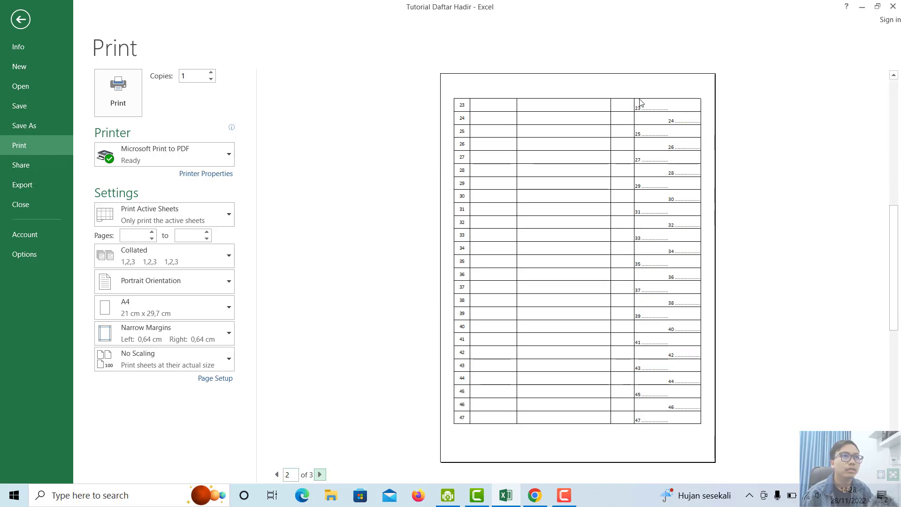
pyautogui.scroll(1, 610, 111)
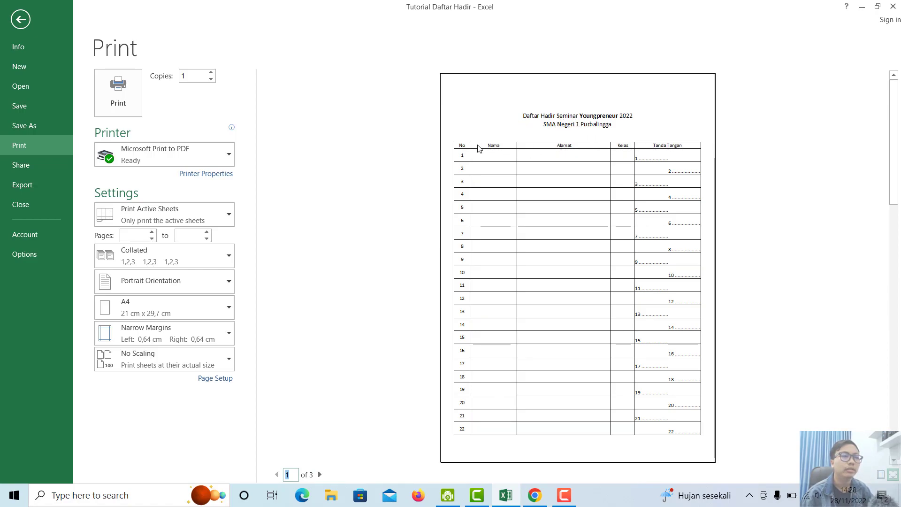
pyautogui.click(320, 475)
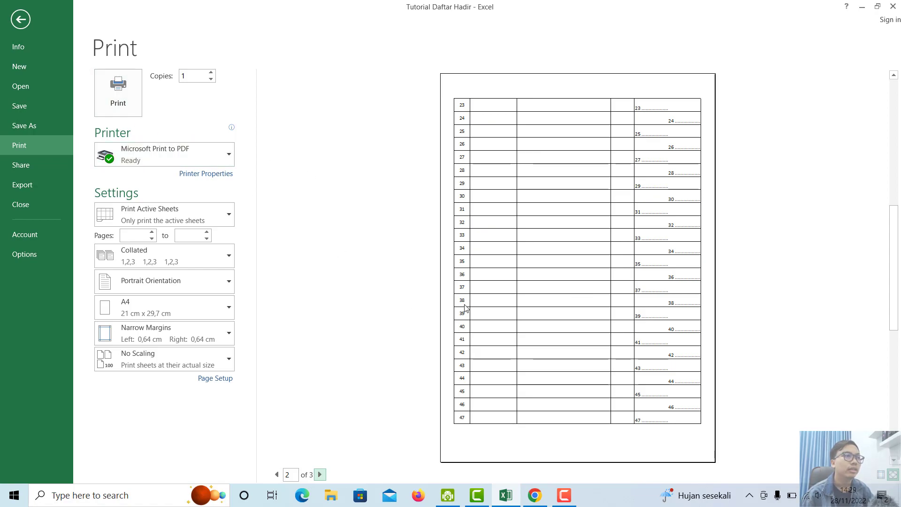
pyautogui.click(277, 475)
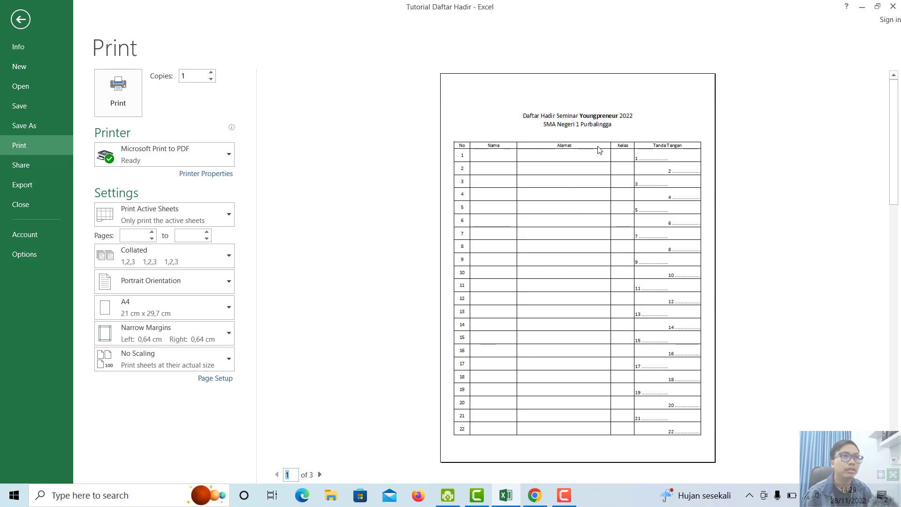
pyautogui.click(320, 475)
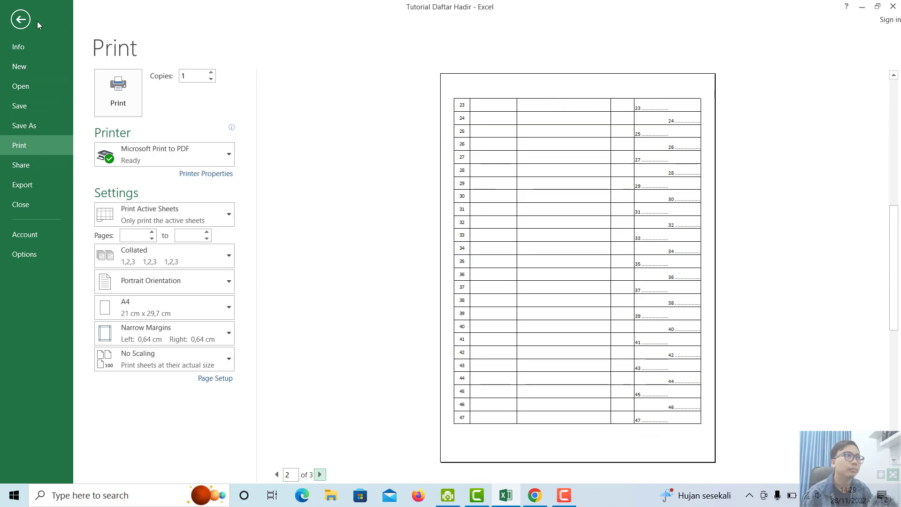
pyautogui.click(24, 21)
pyautogui.click(87, 174)
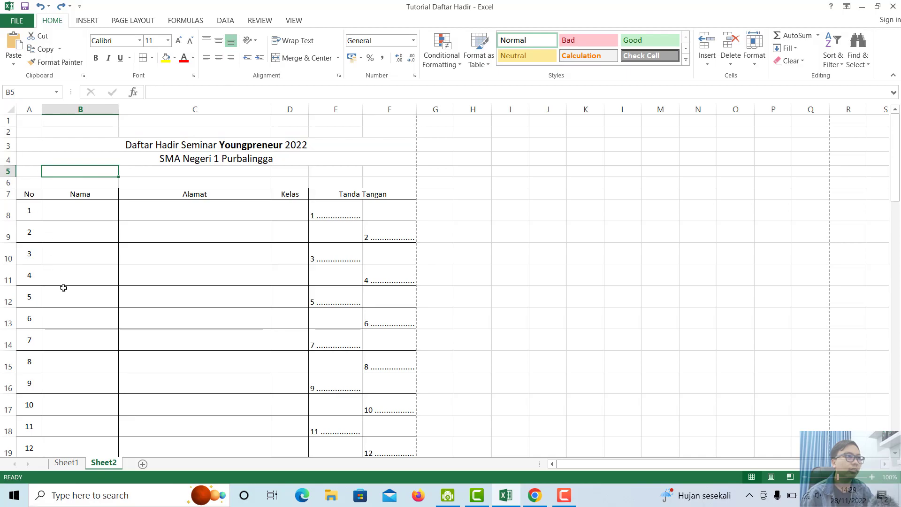
# Select the whole attendance list from A3 to F57 and show the sheet in Page Break Preview.
pyautogui.moveTo(18, 144); pyautogui.dragTo(259, 217)
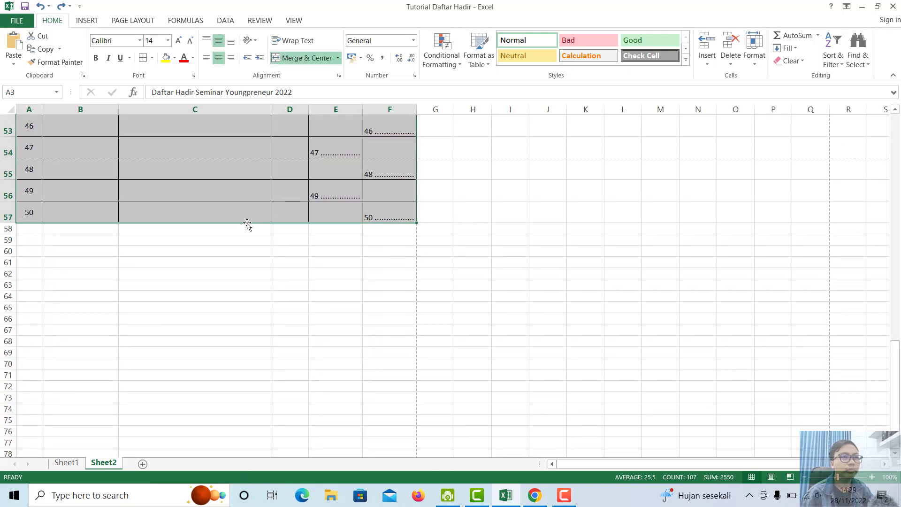
pyautogui.scroll(11, 247, 224)
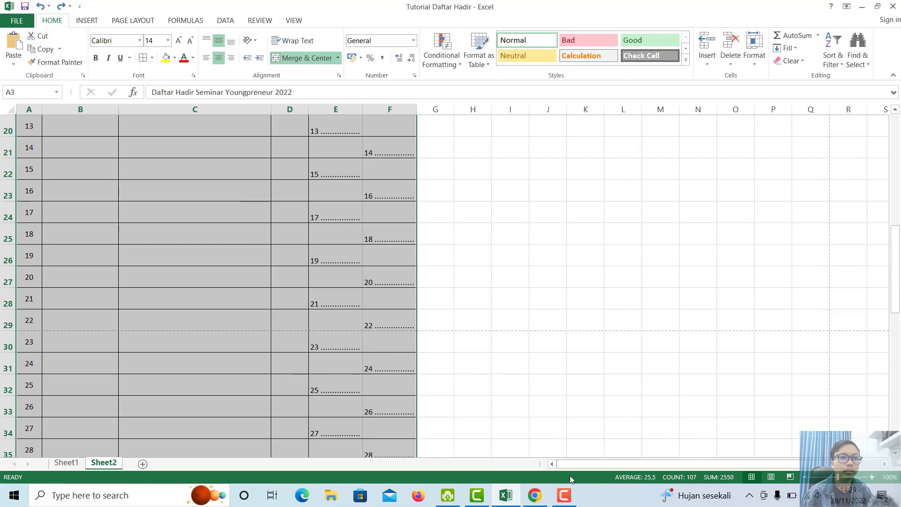
pyautogui.scroll(6, 304, 337)
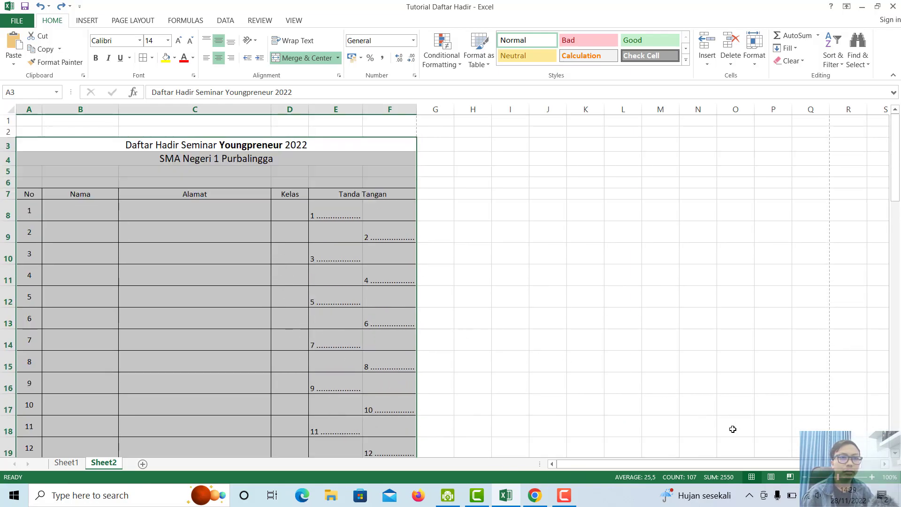
pyautogui.click(790, 478)
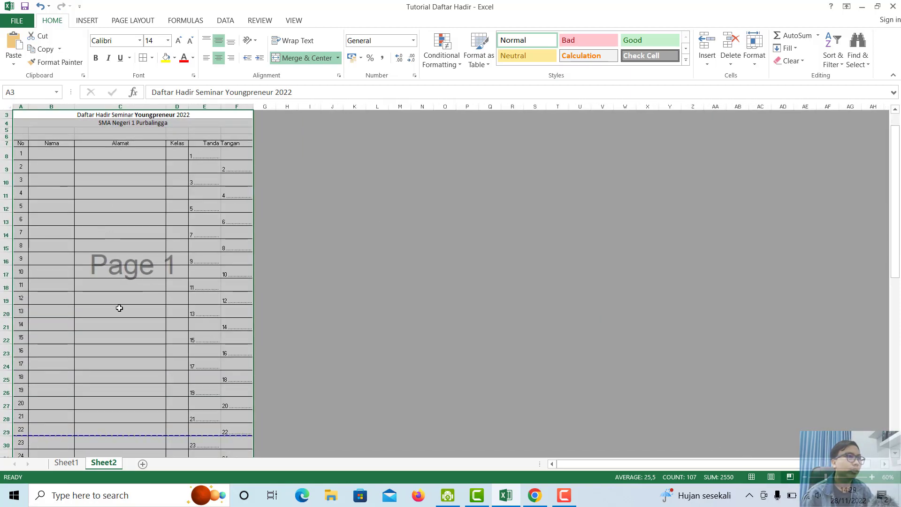
# Examine the break between pages 1 and 2 on the sheet, compare both pages in the print preview, and return to the sheet.
pyautogui.scroll(-5, 119, 308)
pyautogui.click(40, 263)
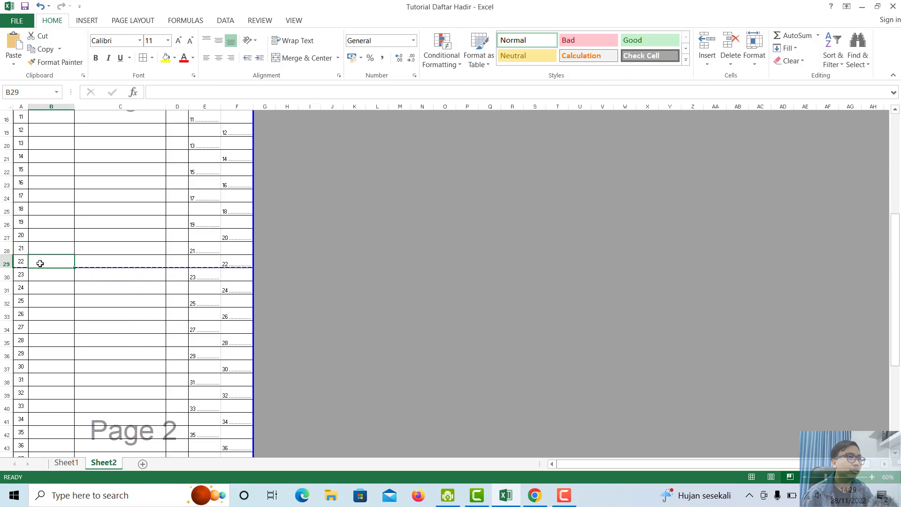
pyautogui.moveTo(98, 266); pyautogui.dragTo(216, 266)
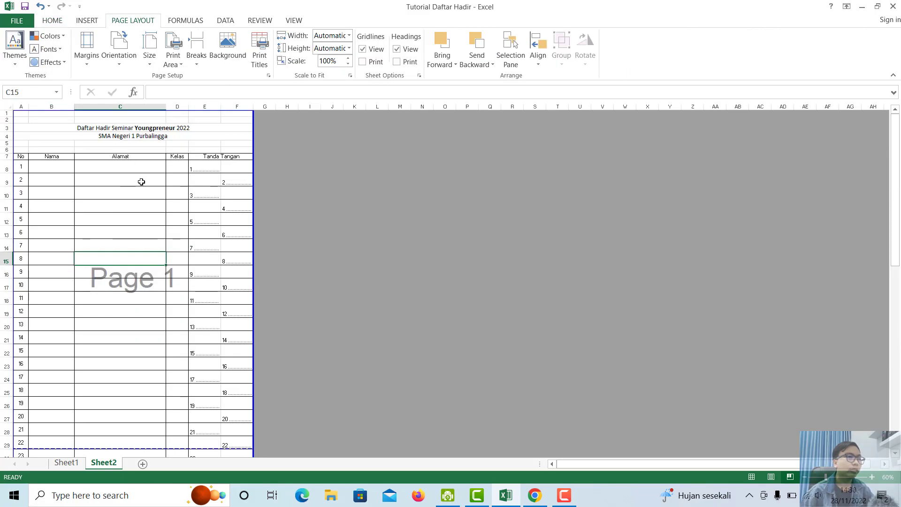
pyautogui.click(140, 181)
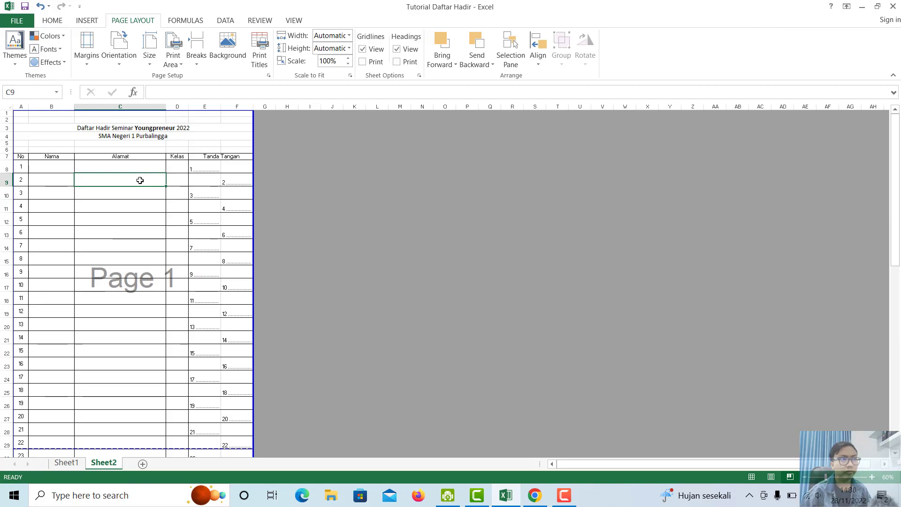
pyautogui.hotkey('ctrl', 'p')
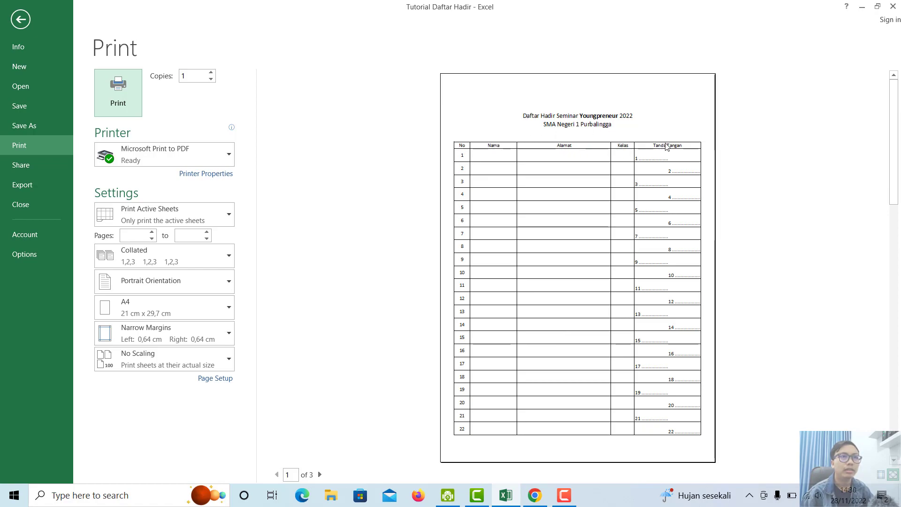
pyautogui.click(320, 475)
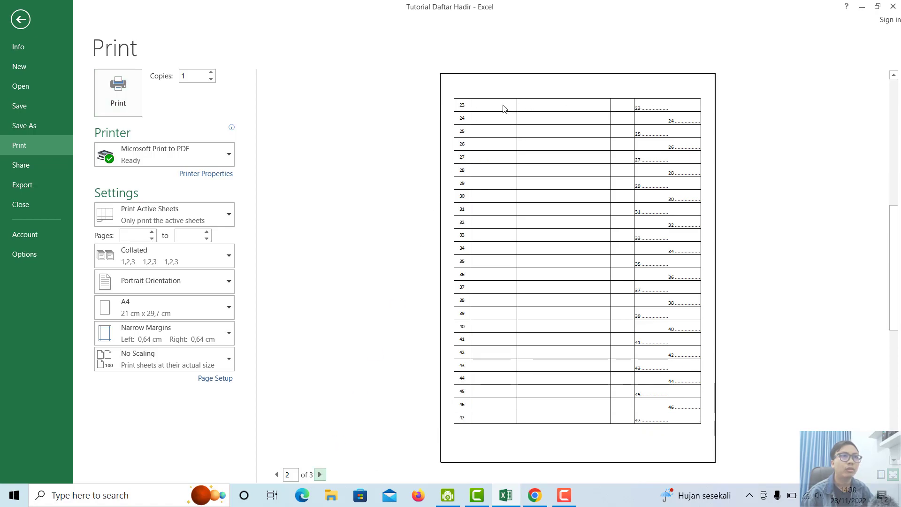
pyautogui.click(277, 475)
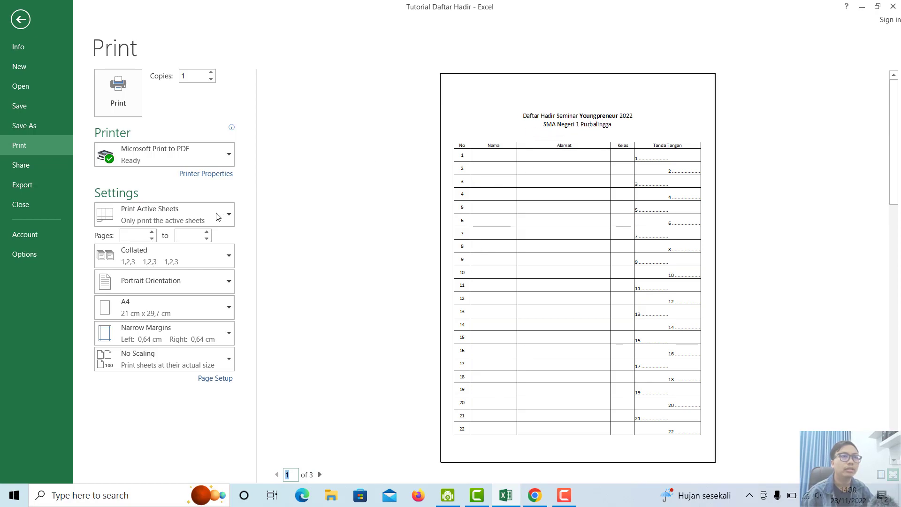
pyautogui.click(320, 475)
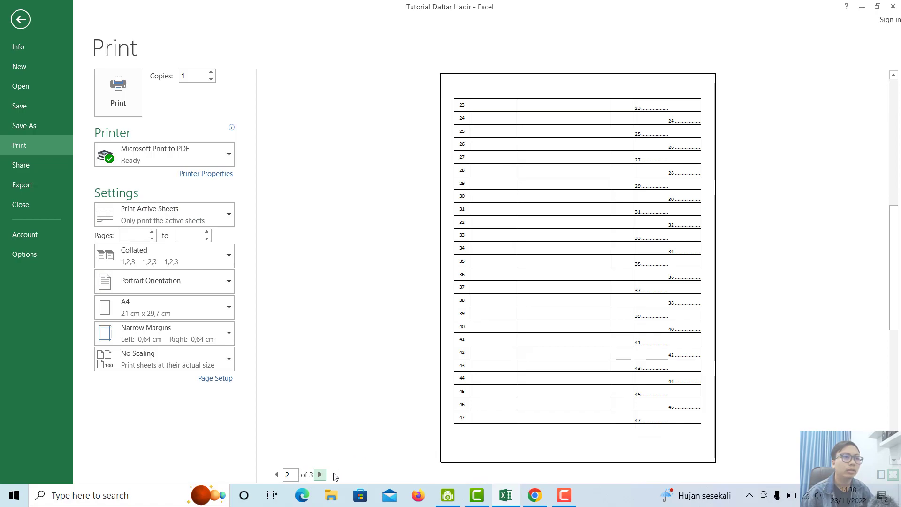
pyautogui.click(277, 475)
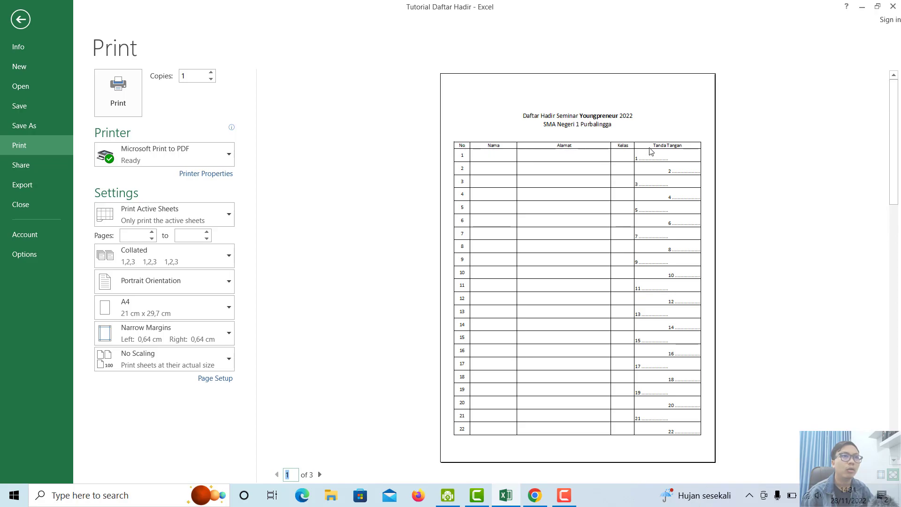
pyautogui.click(26, 21)
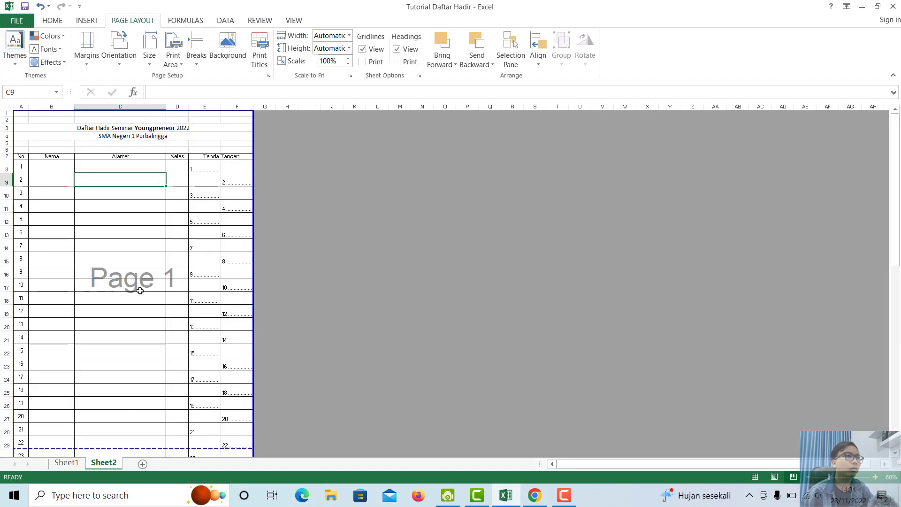
# Select the attendance list from A1 to F57 and set rows $3:$7 to repeat at the top of every printed page.
pyautogui.moveTo(19, 114); pyautogui.dragTo(276, 446)
pyautogui.moveTo(211, 454); pyautogui.dragTo(212, 430)
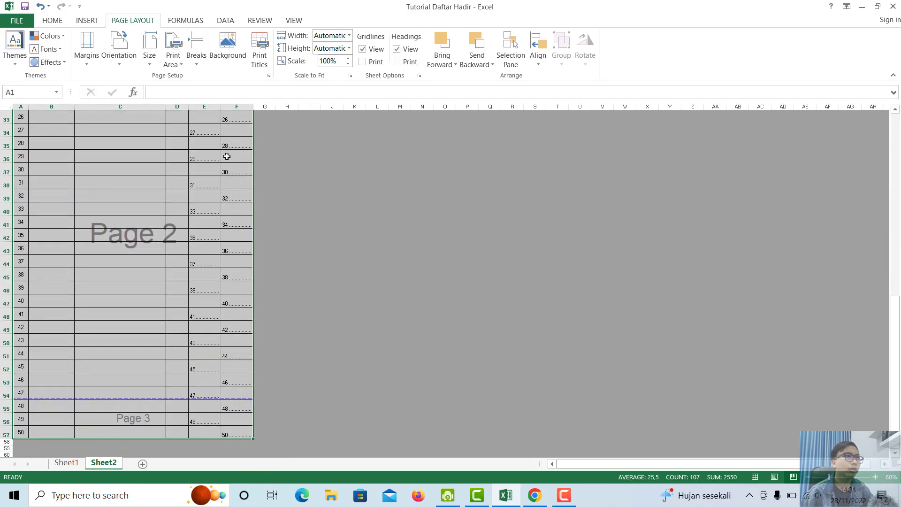
pyautogui.scroll(5, 226, 157)
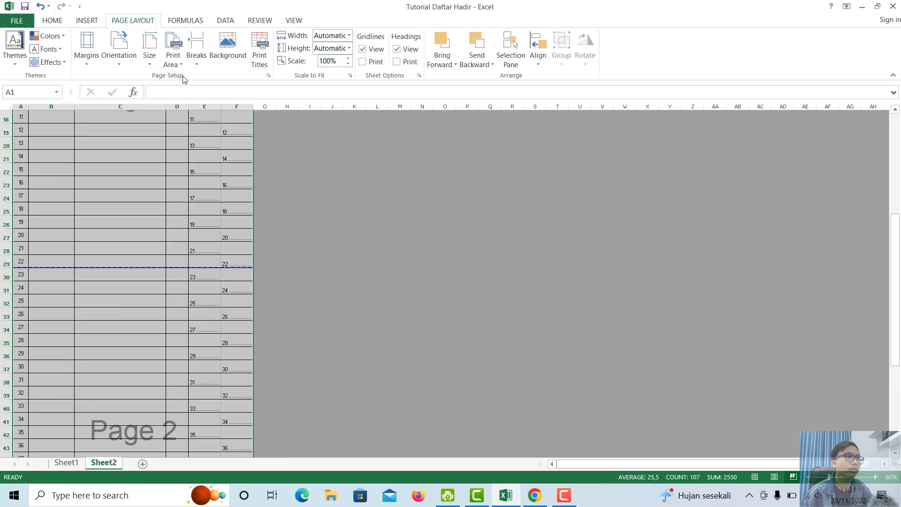
pyautogui.click(269, 76)
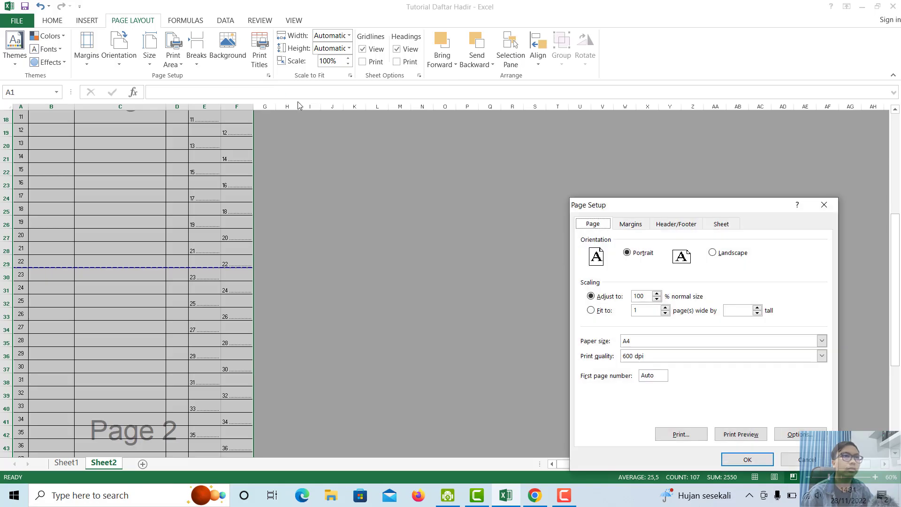
pyautogui.click(721, 225)
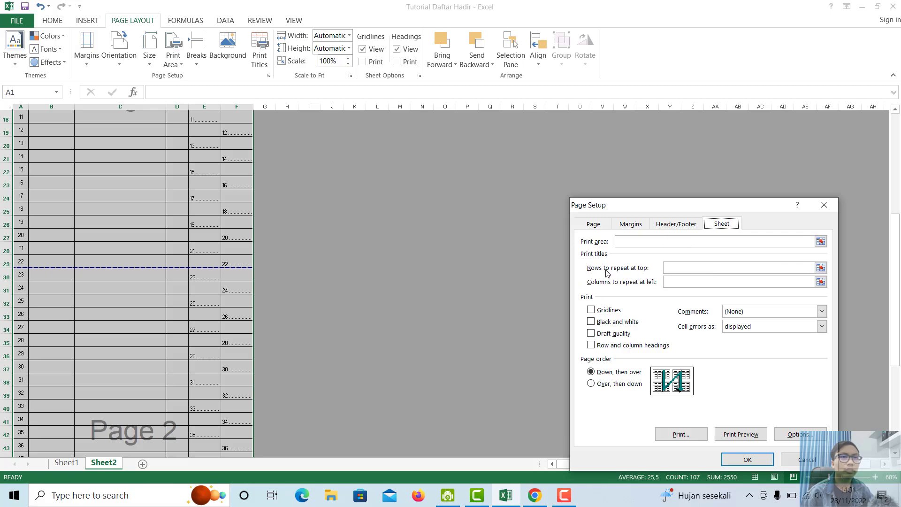
pyautogui.click(821, 268)
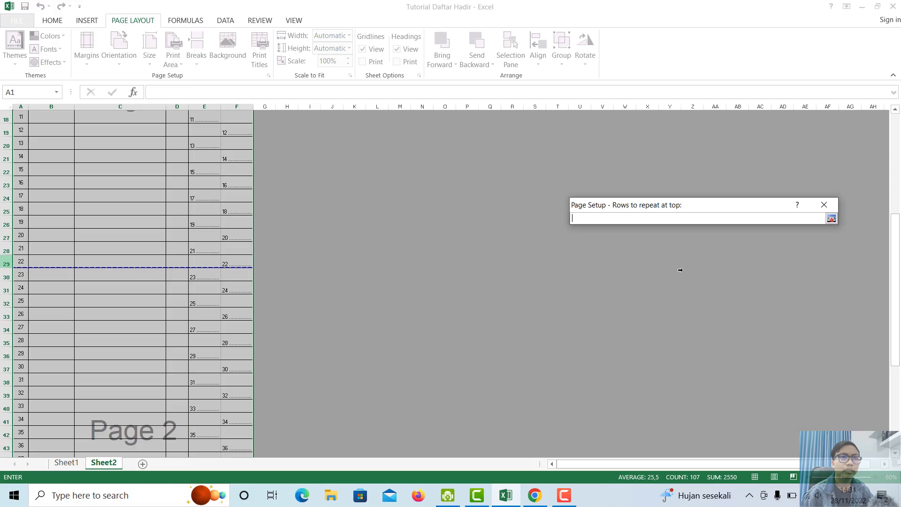
pyautogui.scroll(5, 190, 271)
pyautogui.scroll(1, 190, 271)
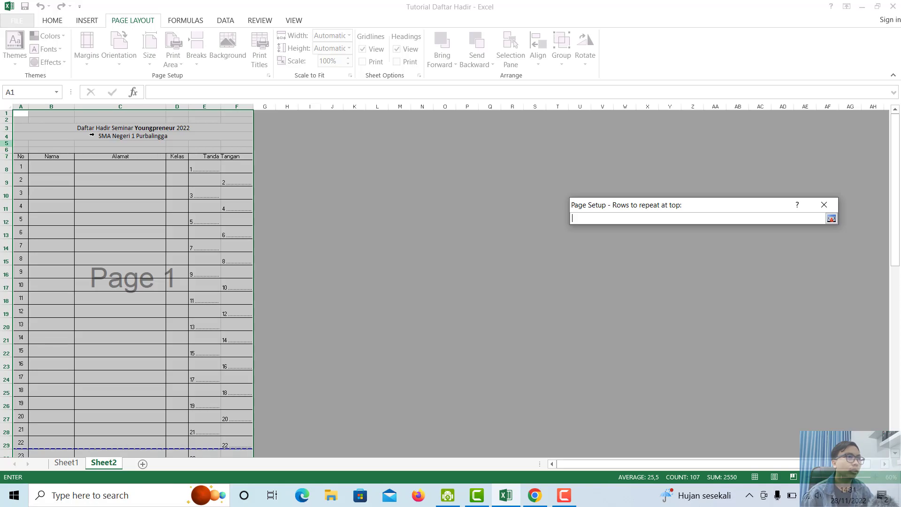
pyautogui.moveTo(7, 127); pyautogui.dragTo(23, 156)
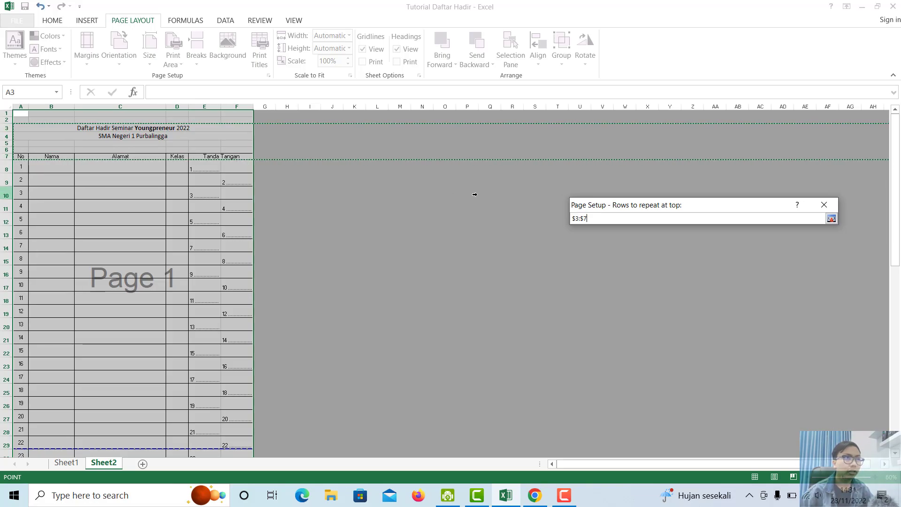
pyautogui.press('Return')
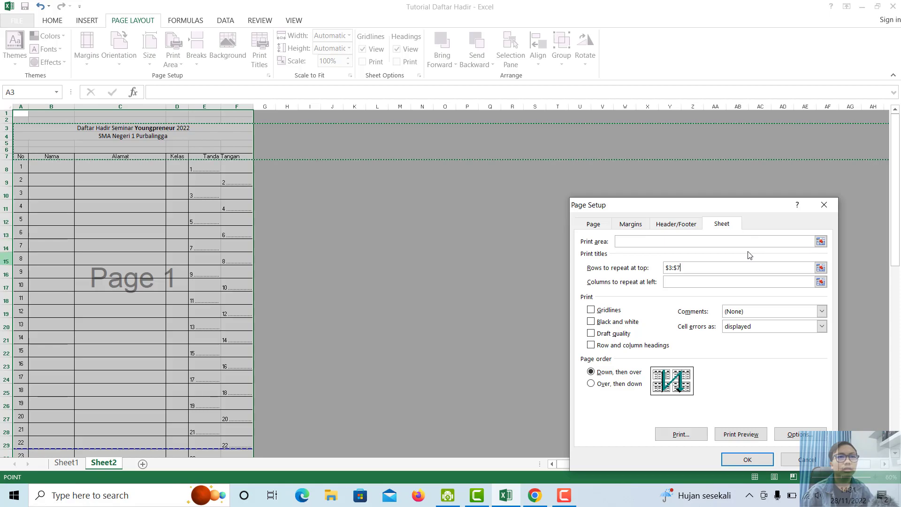
pyautogui.doubleClick(666, 267)
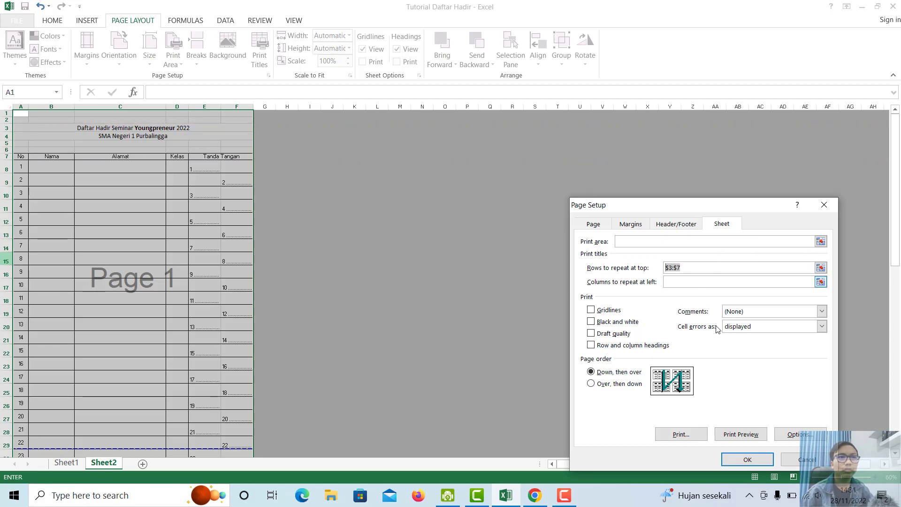
pyautogui.click(747, 460)
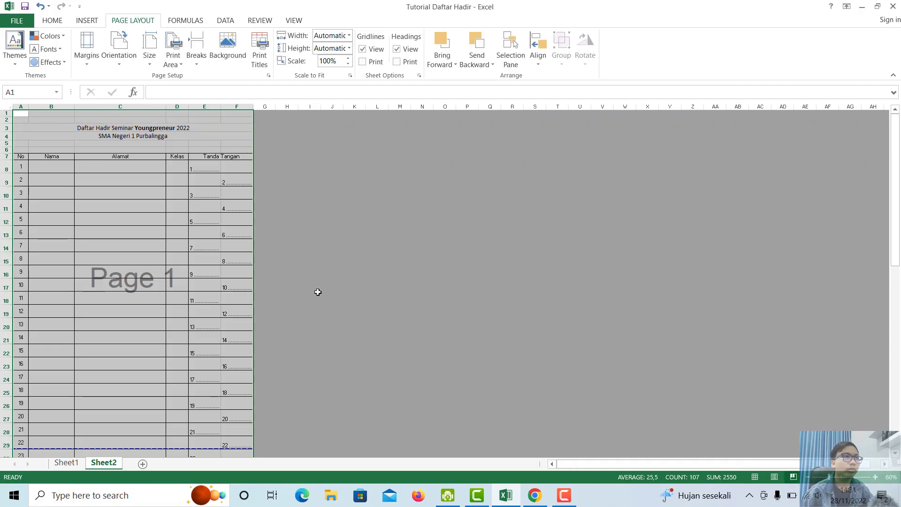
# Check all three pages in the print preview for the repeated title and table header, and return to the sheet.
pyautogui.click(142, 212)
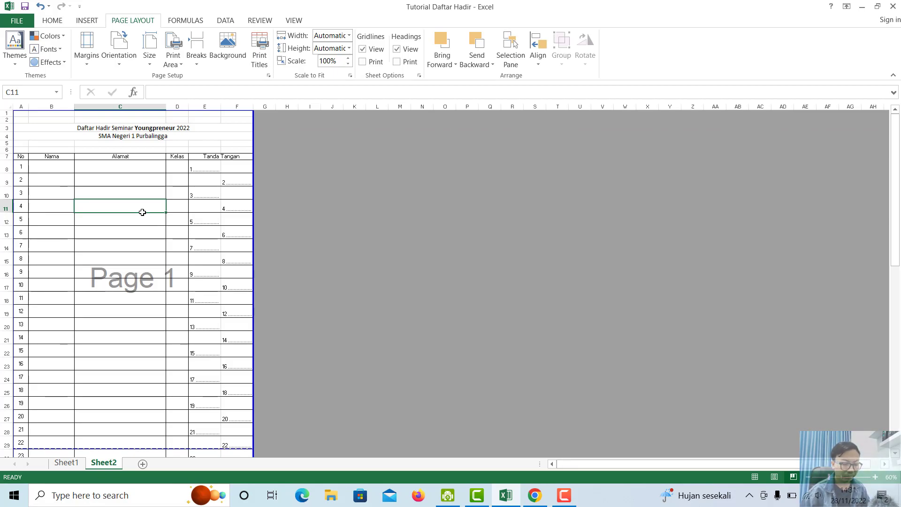
pyautogui.hotkey('ctrl', 'p')
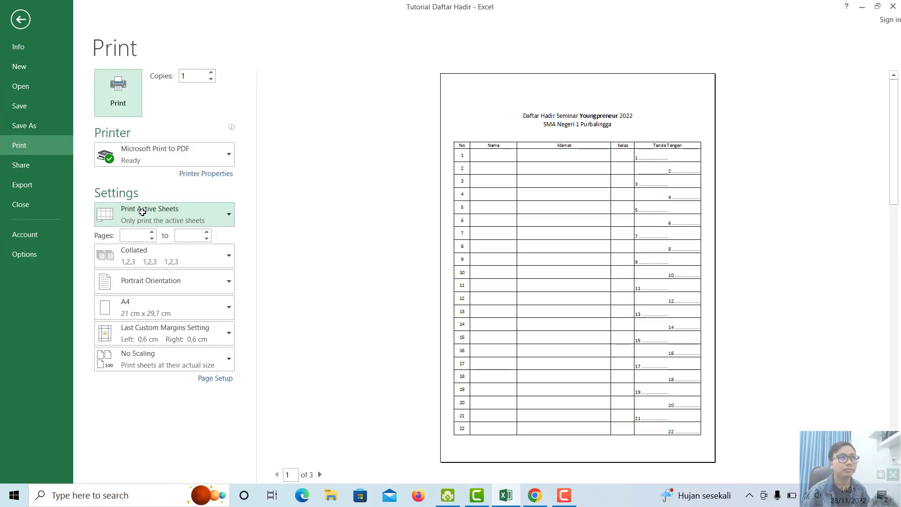
pyautogui.click(319, 475)
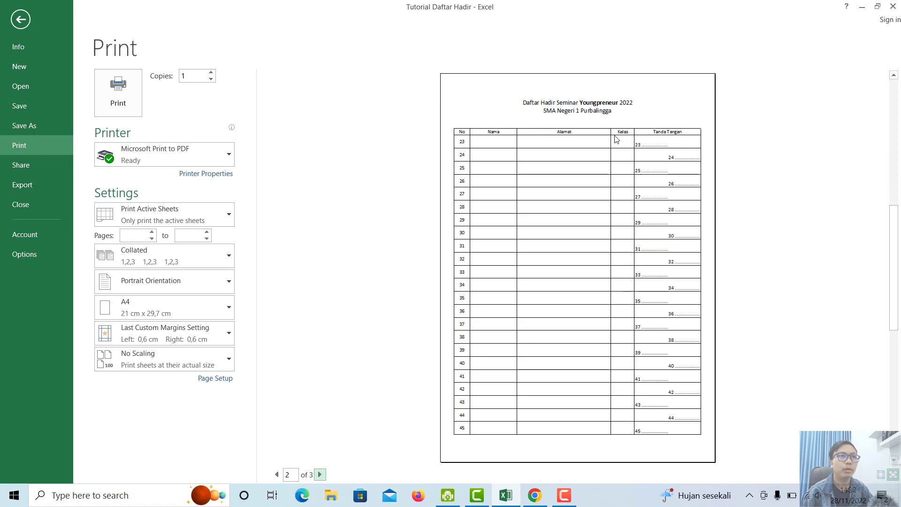
pyautogui.click(320, 475)
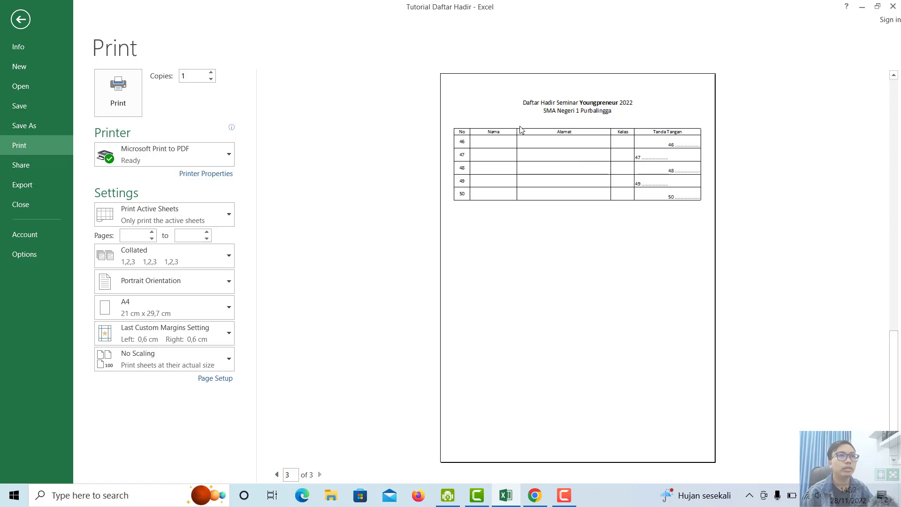
pyautogui.click(277, 475)
pyautogui.click(24, 21)
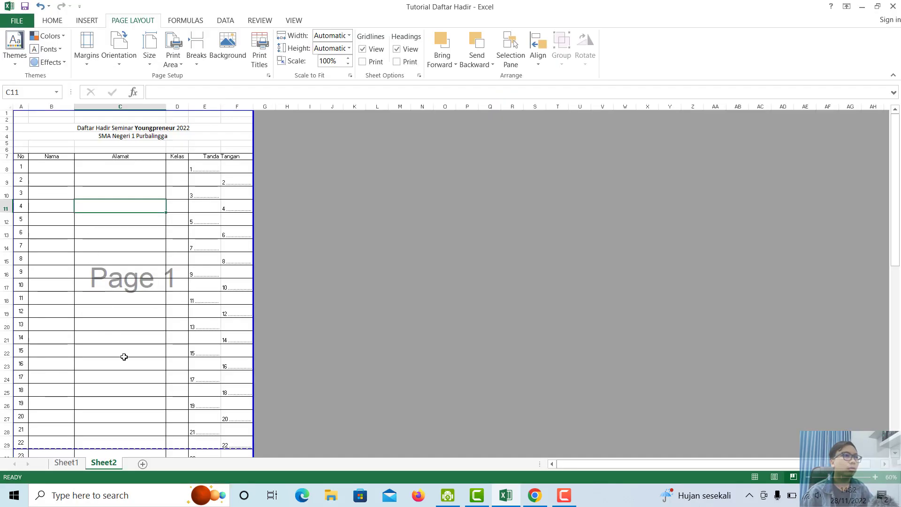
pyautogui.moveTo(32, 168); pyautogui.dragTo(228, 457)
pyautogui.scroll(8, 183, 335)
pyautogui.scroll(3, 183, 335)
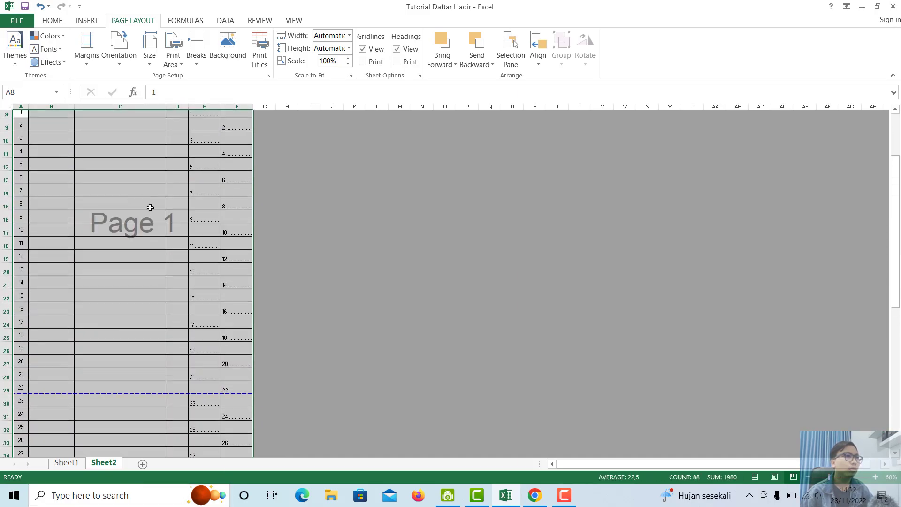
pyautogui.moveTo(52, 126); pyautogui.dragTo(177, 158)
pyautogui.hotkey('ctrl', 'c')
pyautogui.scroll(-7, 142, 325)
pyautogui.scroll(-3, 142, 325)
pyautogui.scroll(3, 141, 318)
pyautogui.click(32, 222)
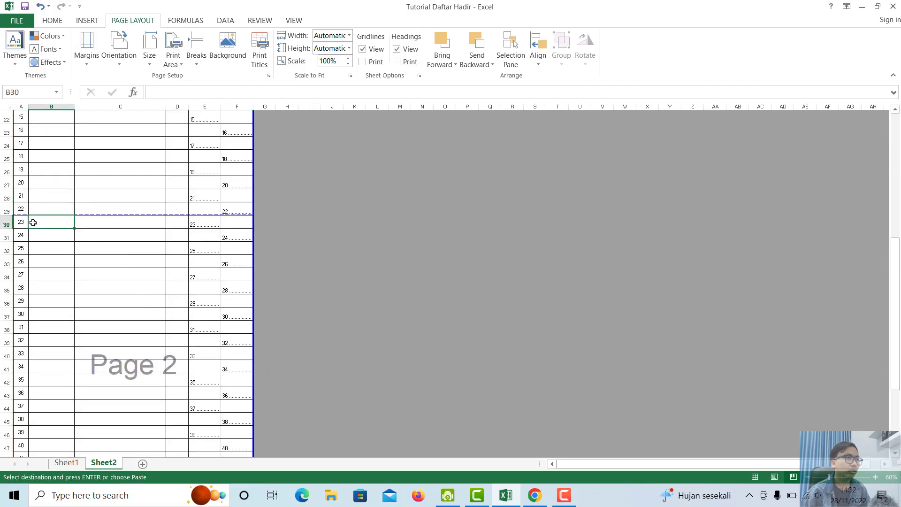
# Check where the break between the first two pages of the attendance list falls.
pyautogui.scroll(7, 80, 242)
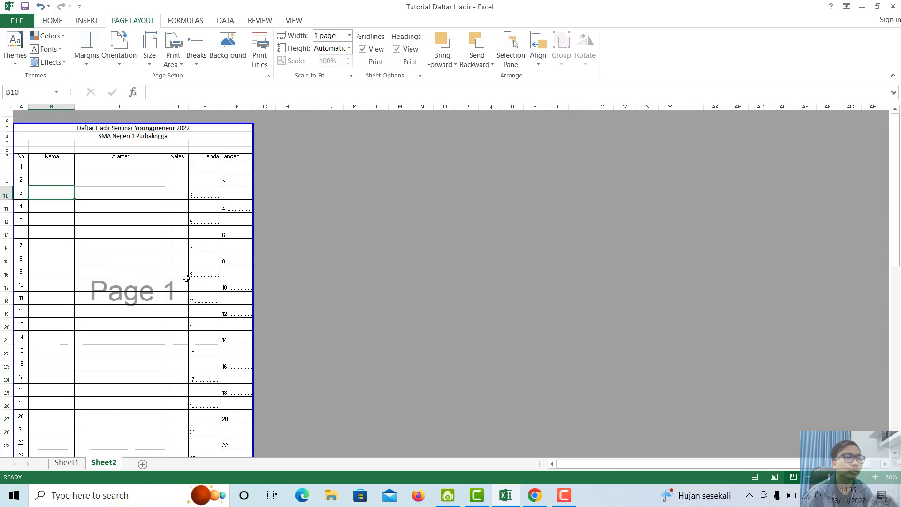
pyautogui.scroll(-6, 136, 311)
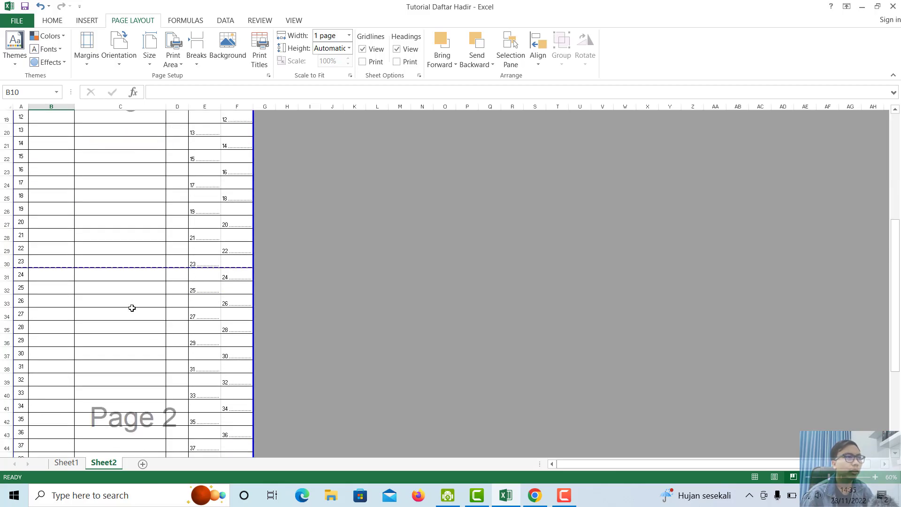